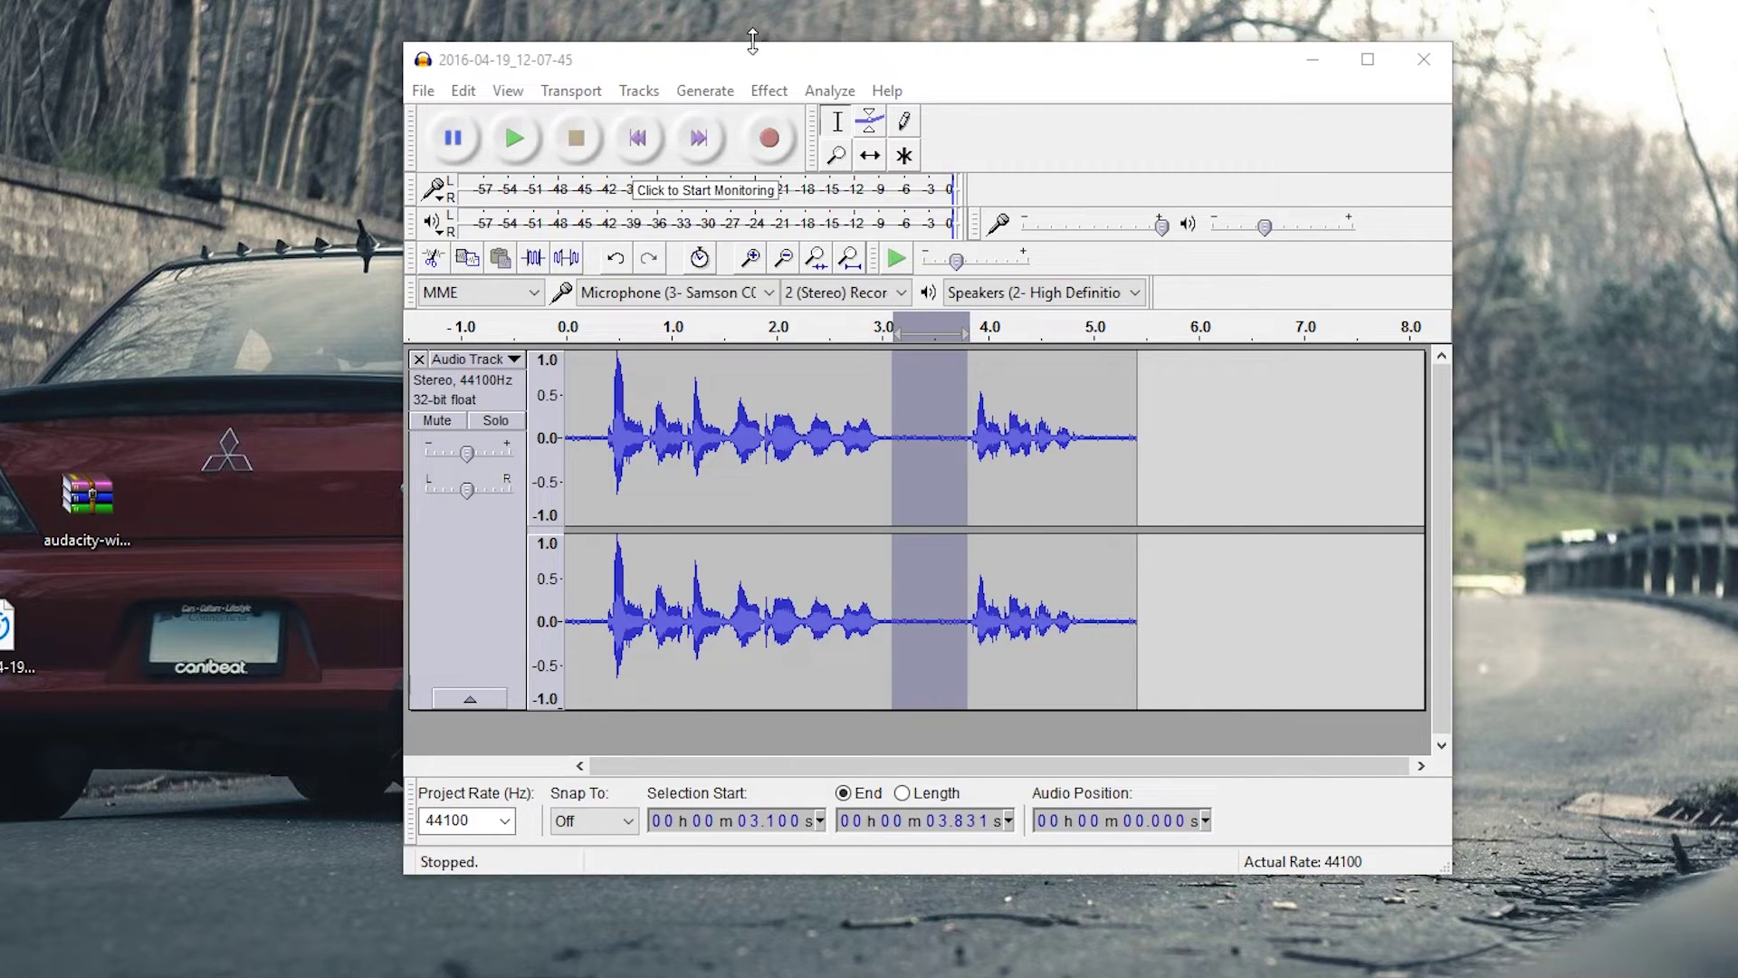
Play the clip from the start and mark the silent gap at about 3.11–3.74 s.
{"action": "left_click_drag", "start_coordinate": [752, 42], "coordinate": [677, 47]}
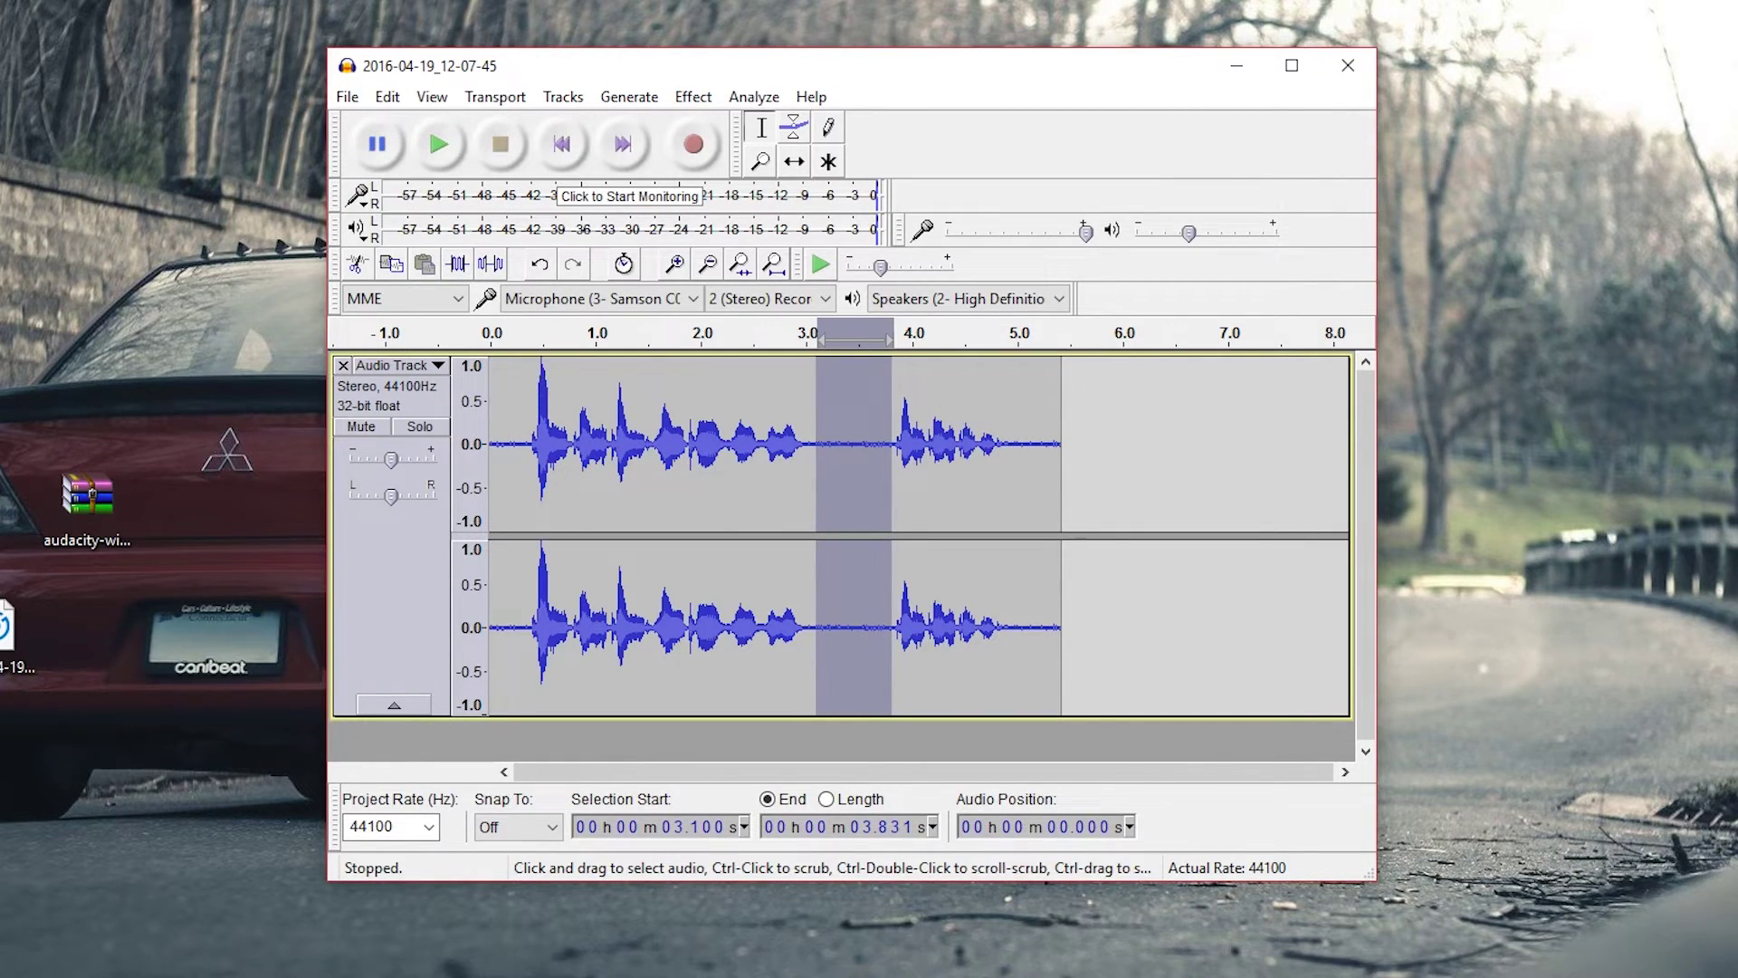
{"action": "key", "text": "Home"}
{"action": "key", "text": "space"}
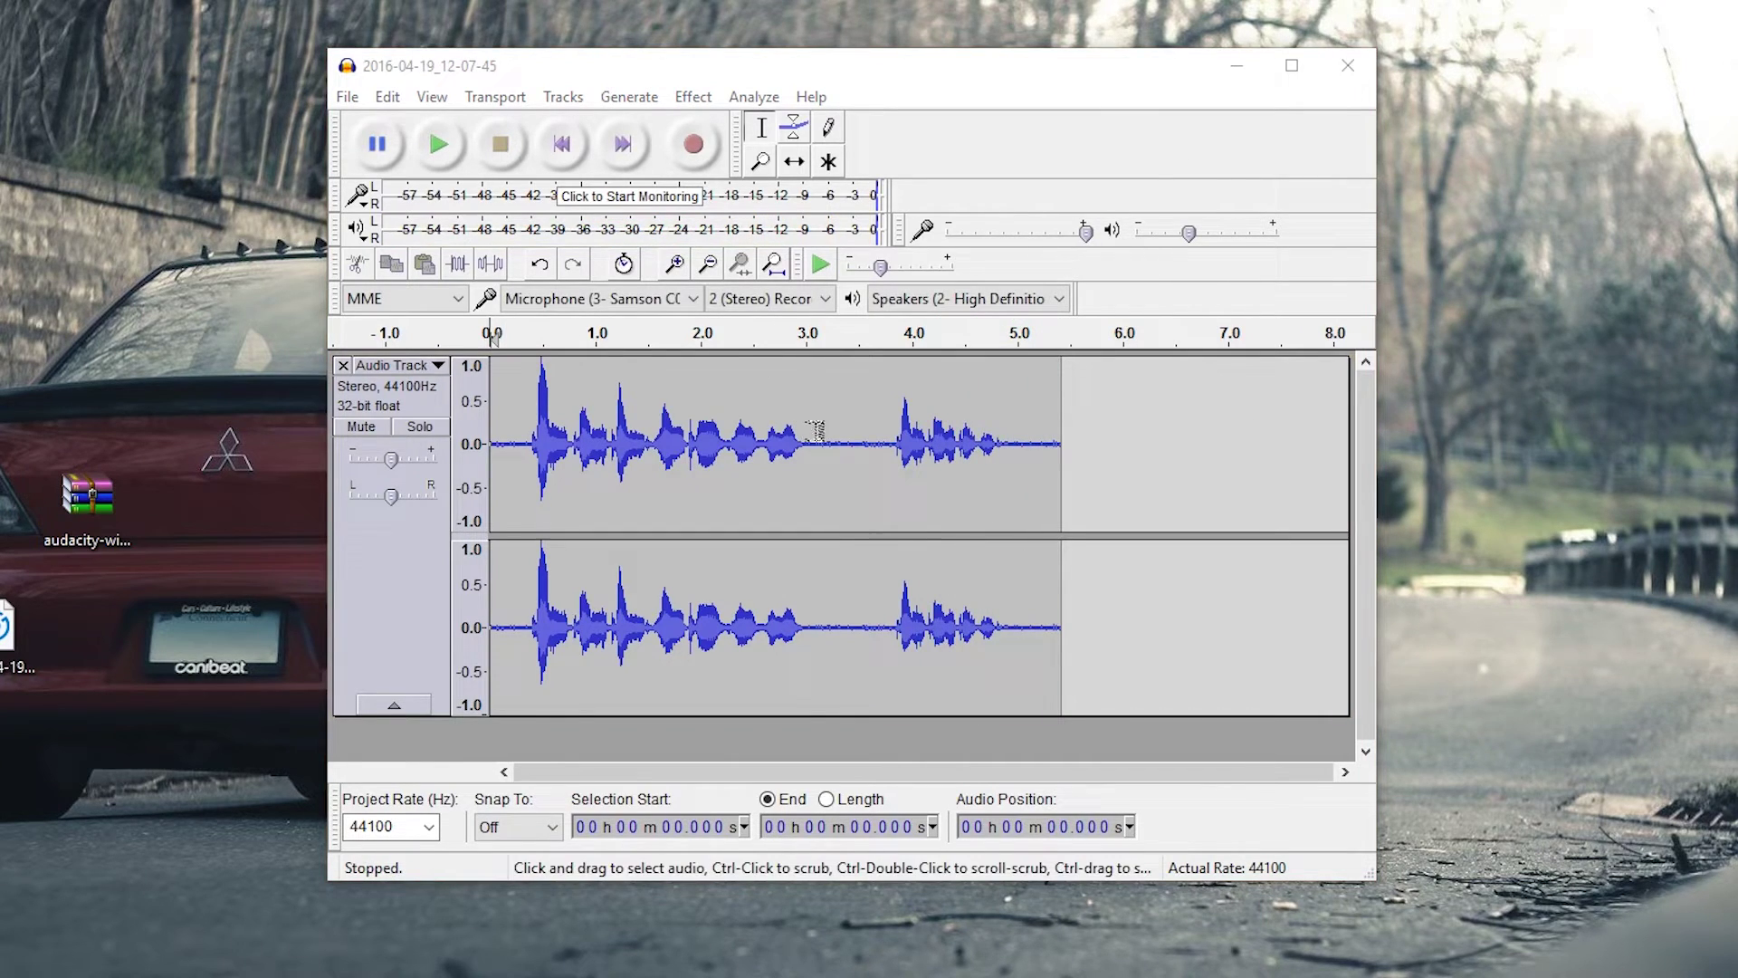
{"action": "left_click_drag", "start_coordinate": [819, 441], "coordinate": [880, 462]}
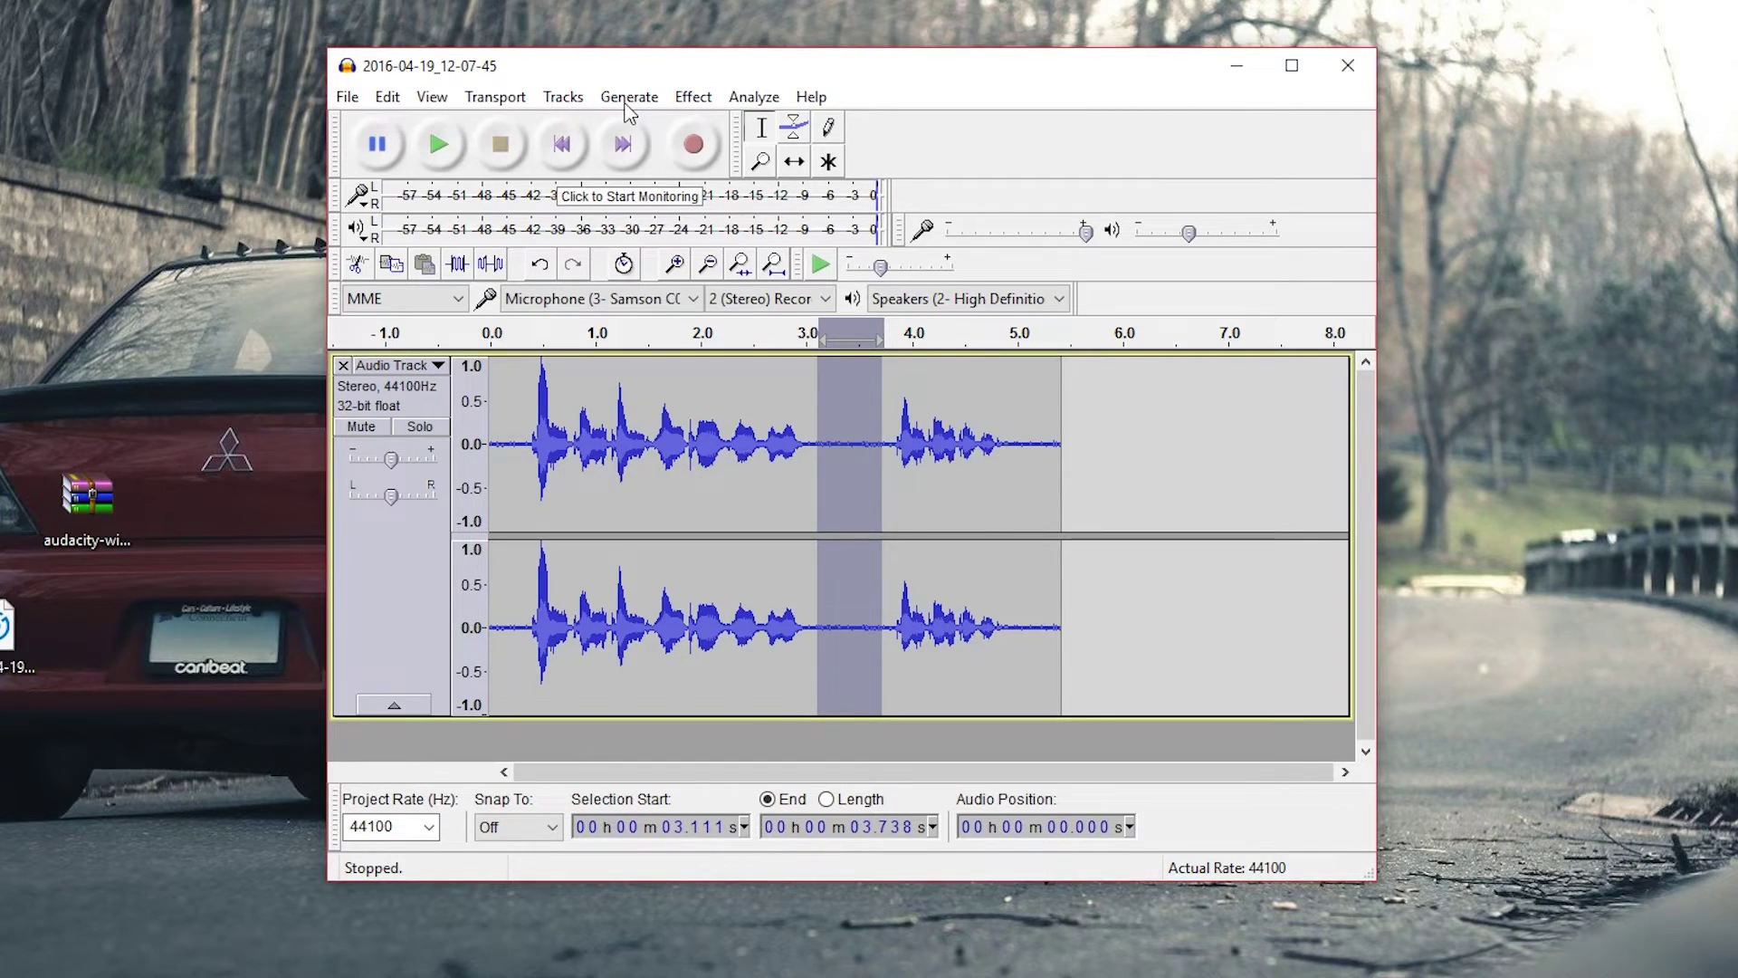
Reselect the 3.05–3.8 s gap and capture it as the Noise Reduction noise profile.
{"action": "left_click", "coordinate": [693, 96]}
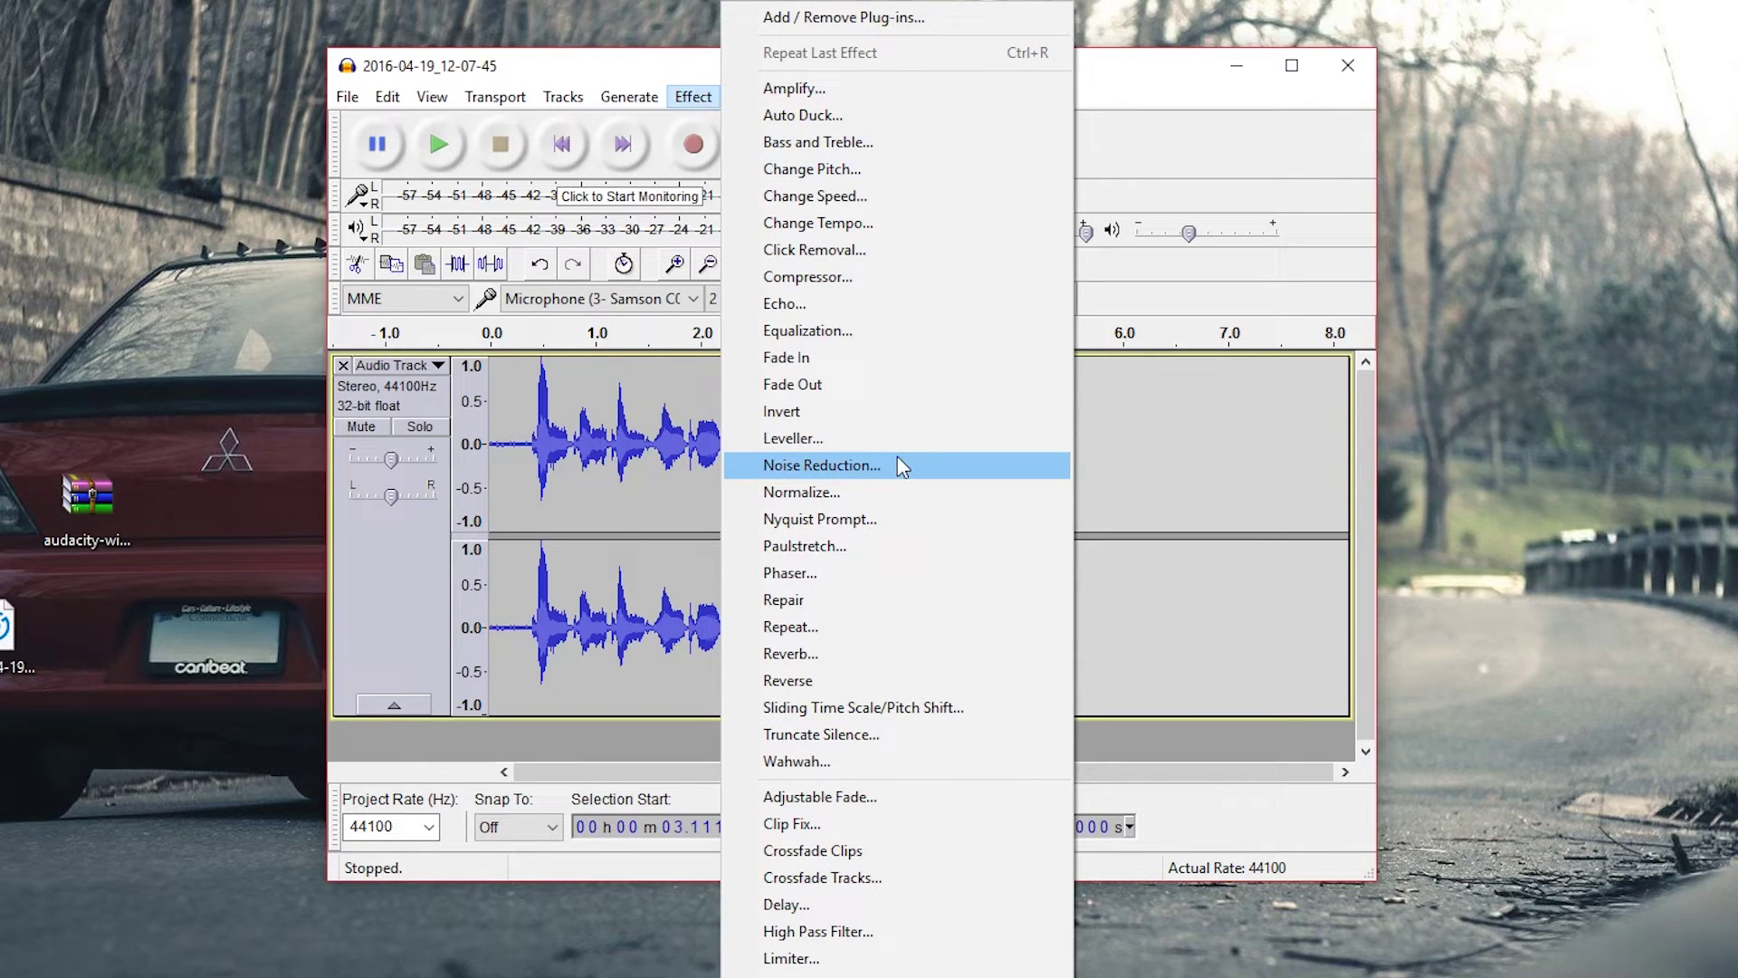
{"action": "left_click", "coordinate": [1152, 477]}
{"action": "left_click_drag", "start_coordinate": [811, 448], "coordinate": [888, 458]}
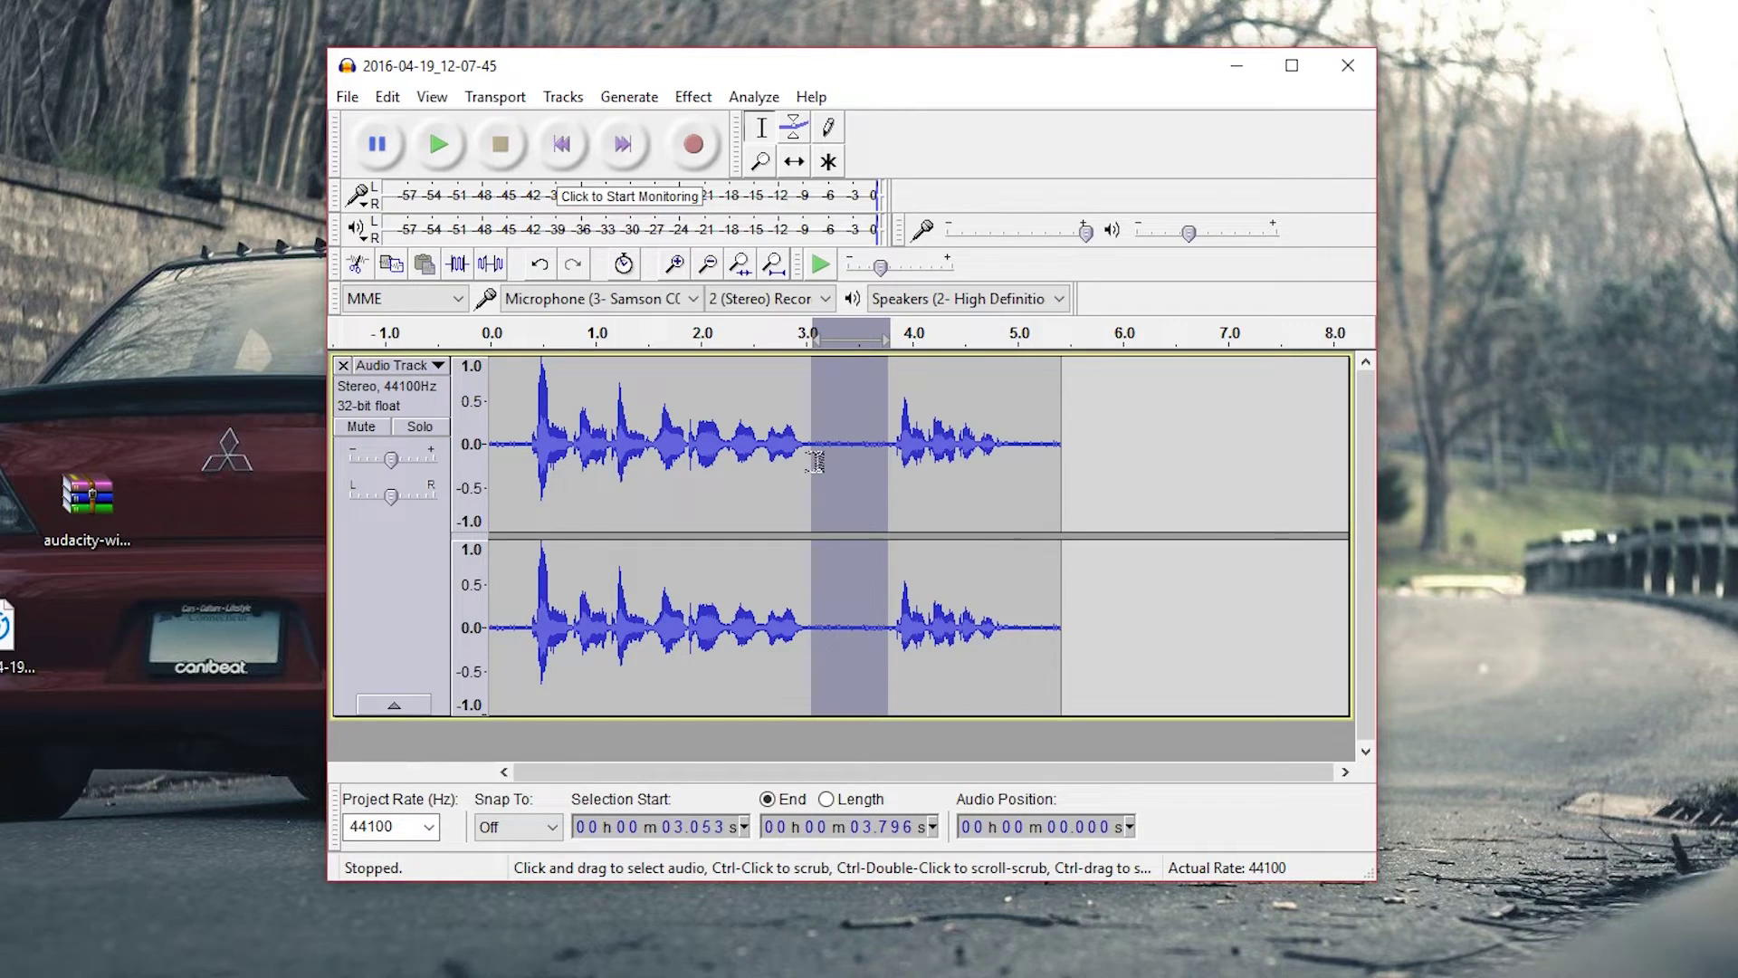
{"action": "left_click", "coordinate": [693, 97]}
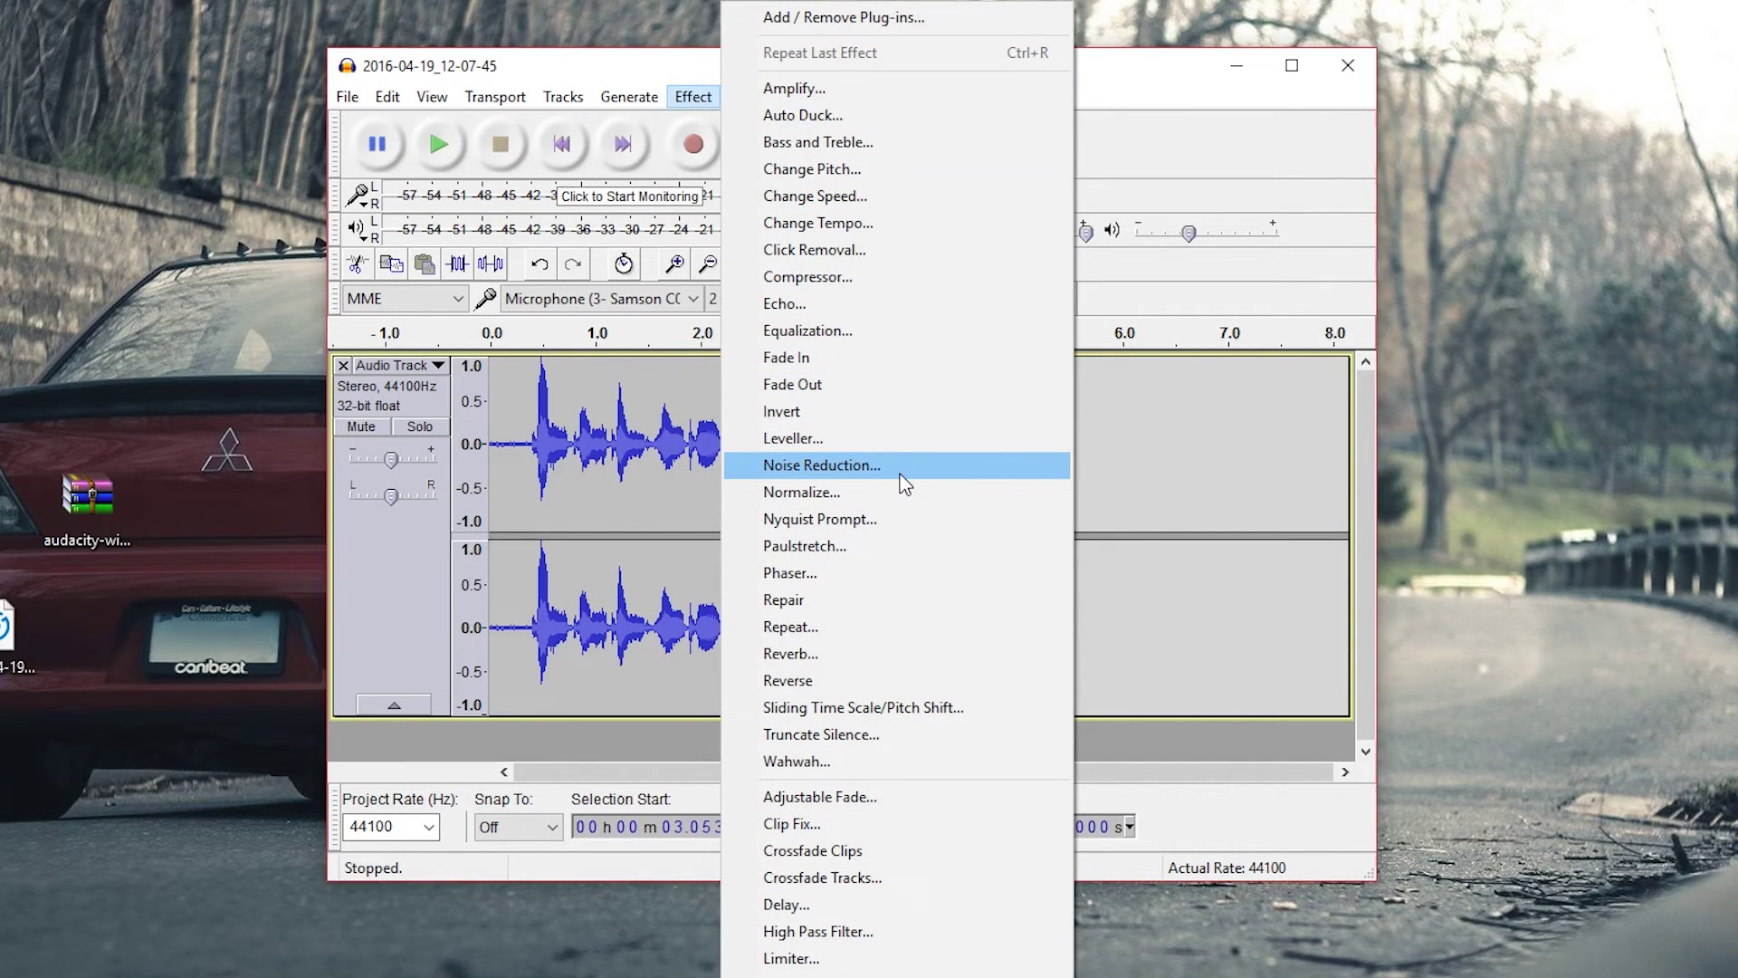
{"action": "left_click", "coordinate": [905, 466]}
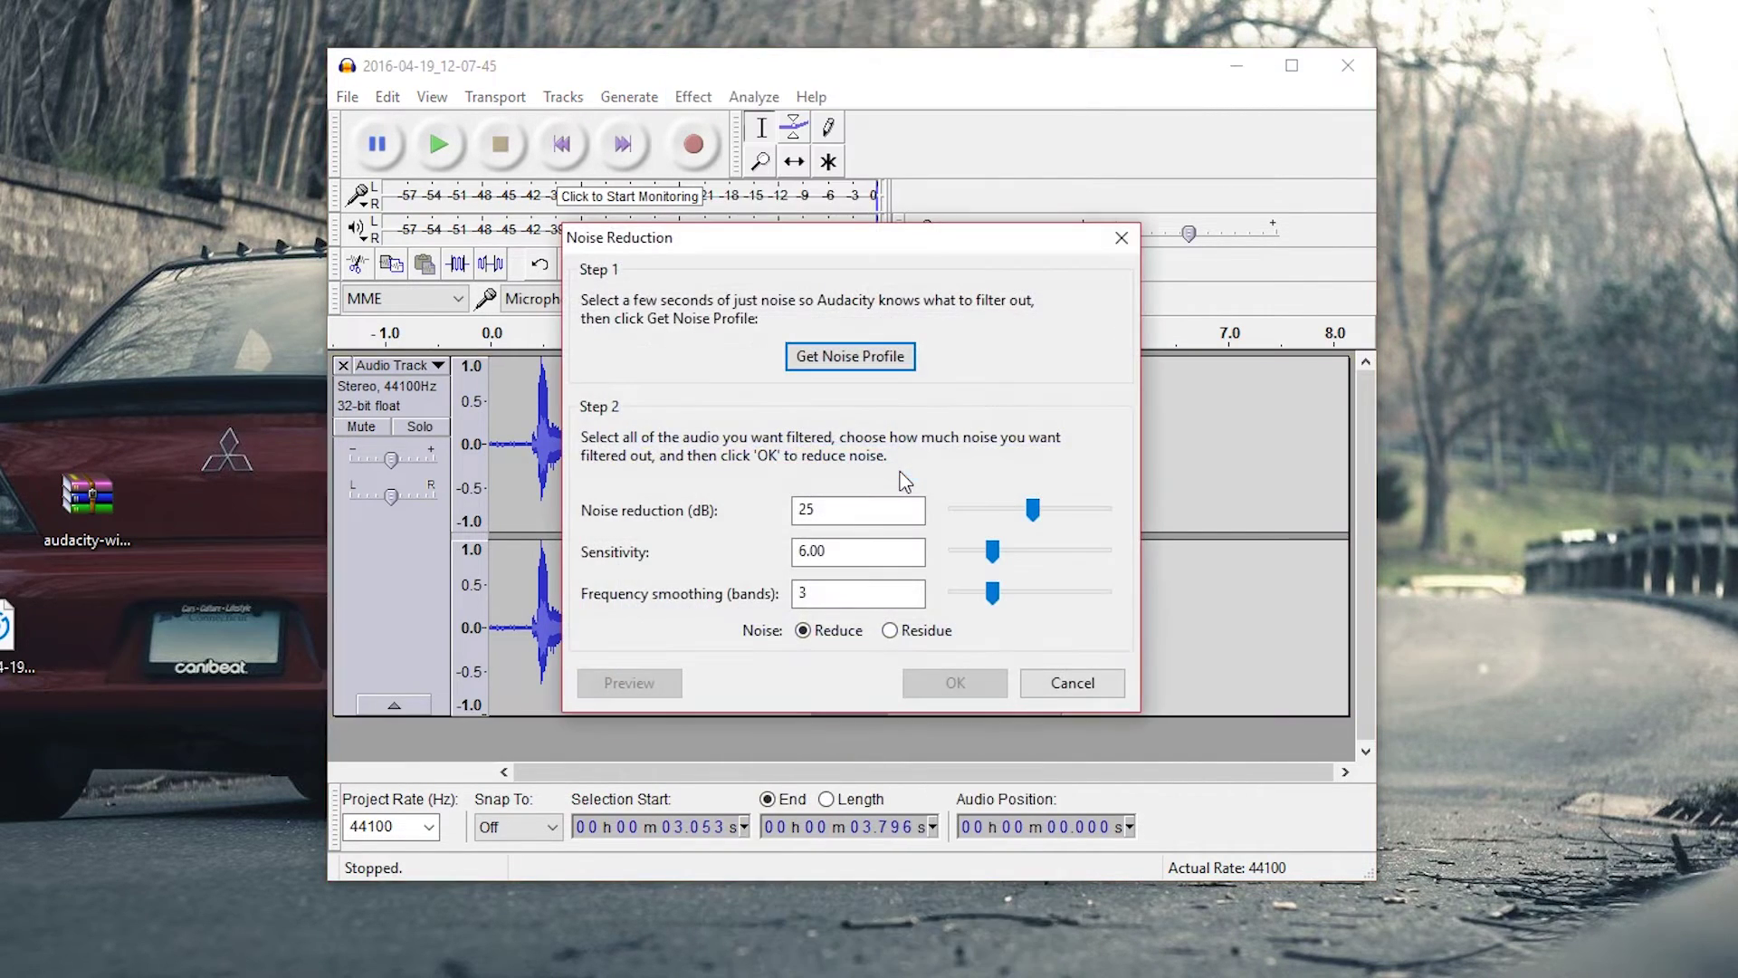
{"action": "left_click", "coordinate": [851, 356]}
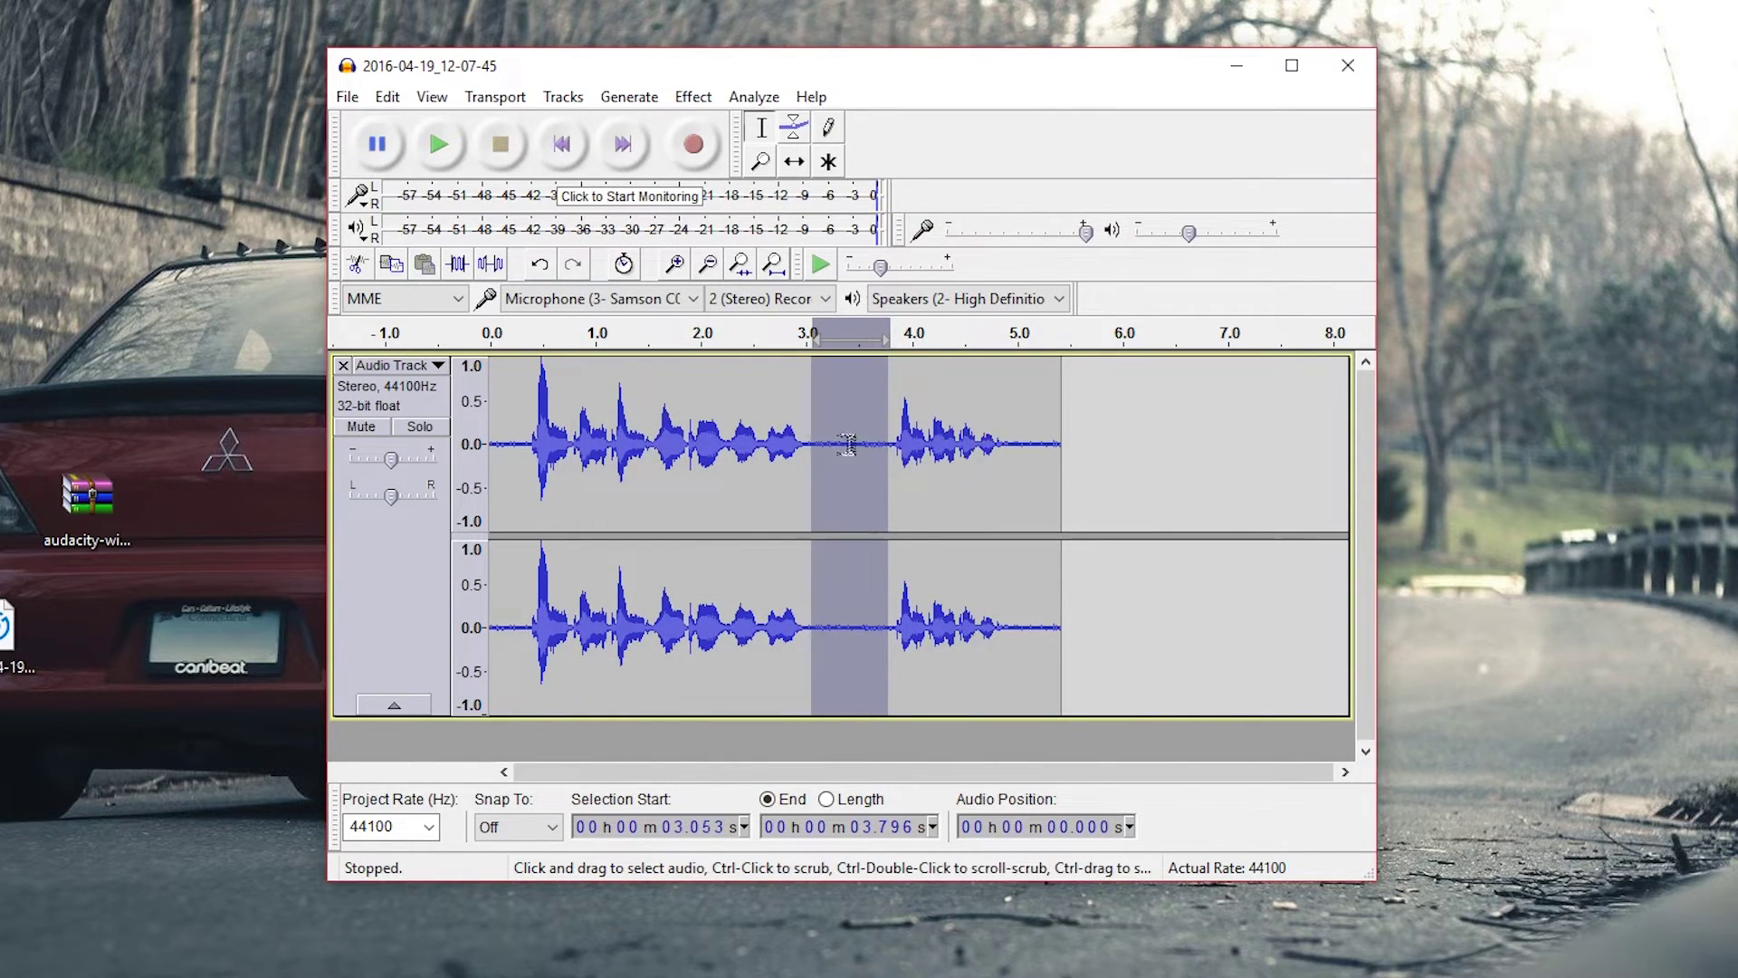
Apply Noise Reduction to the entire clip with the reduction amount set to 20 dB.
{"action": "double_click", "coordinate": [1001, 389]}
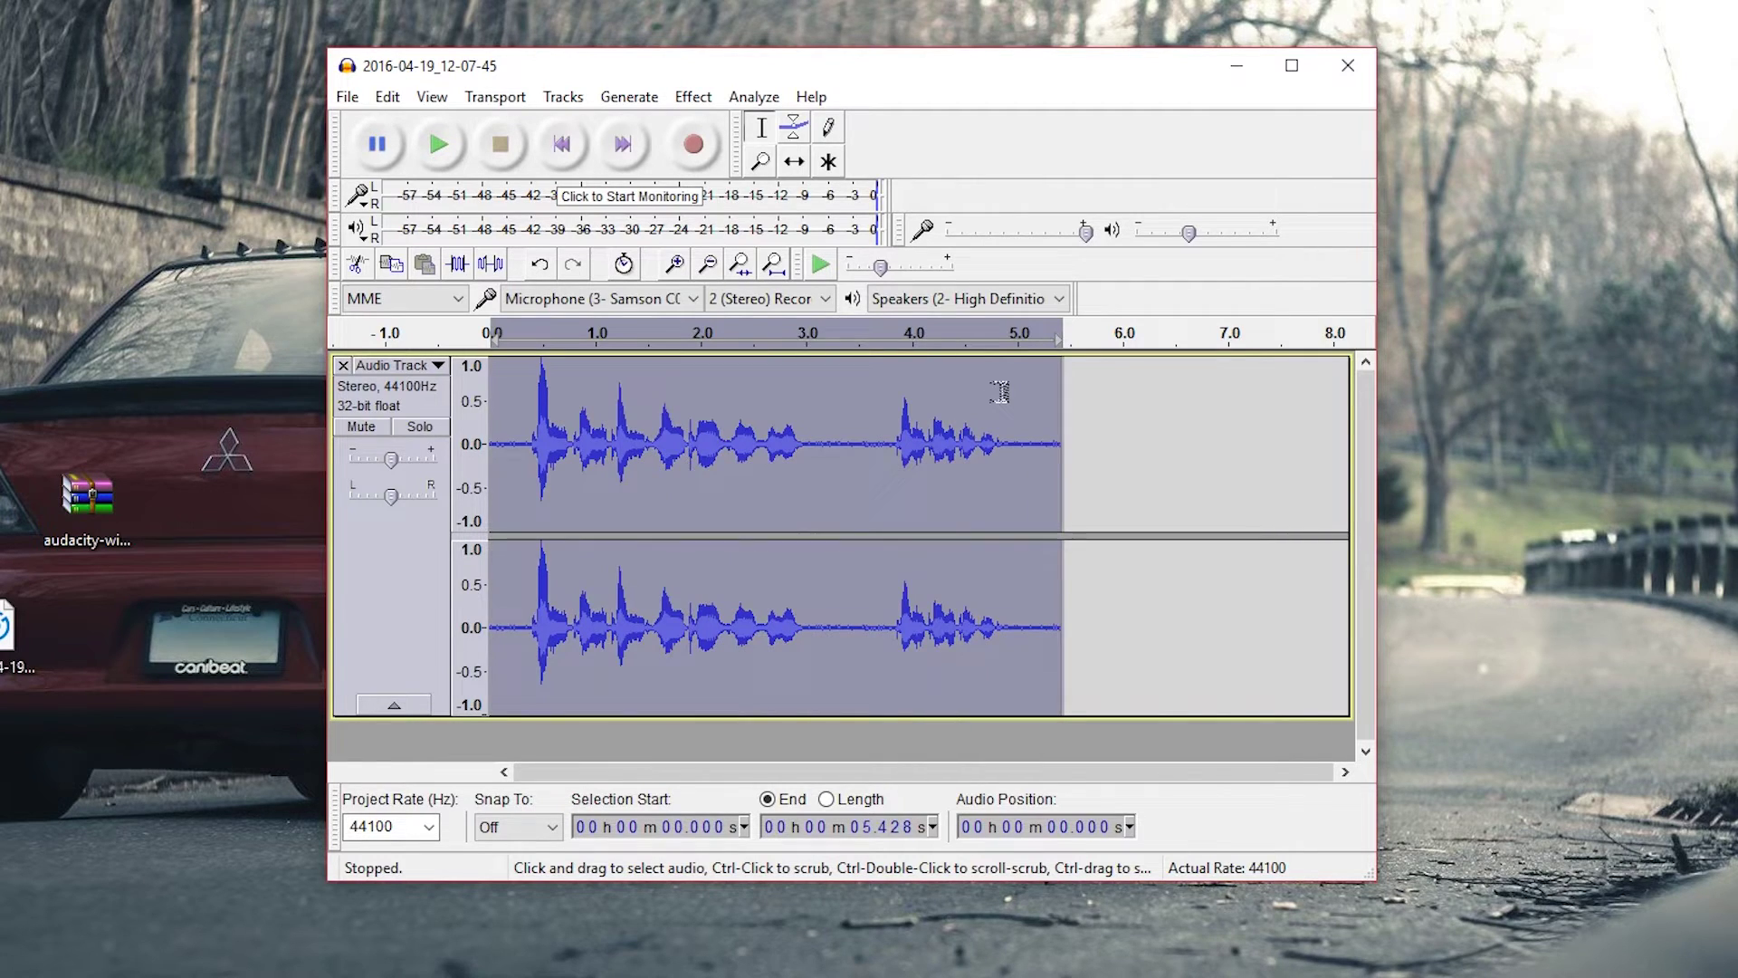
{"action": "left_click", "coordinate": [693, 97]}
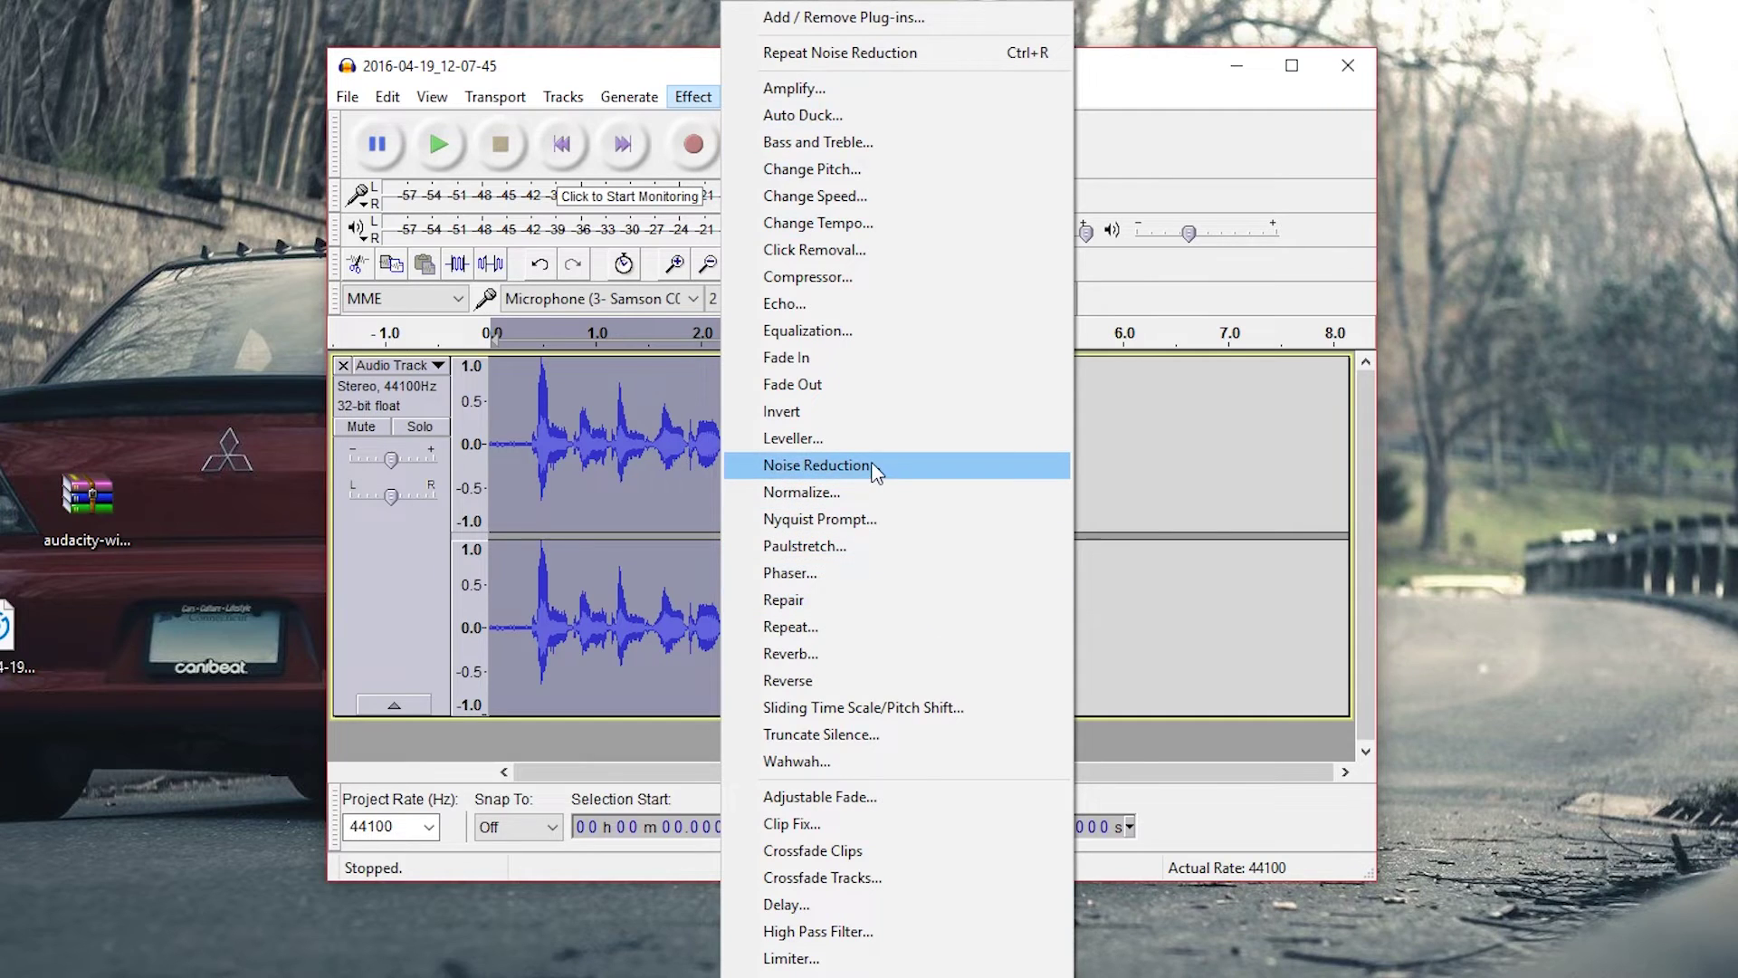
{"action": "left_click", "coordinate": [897, 464]}
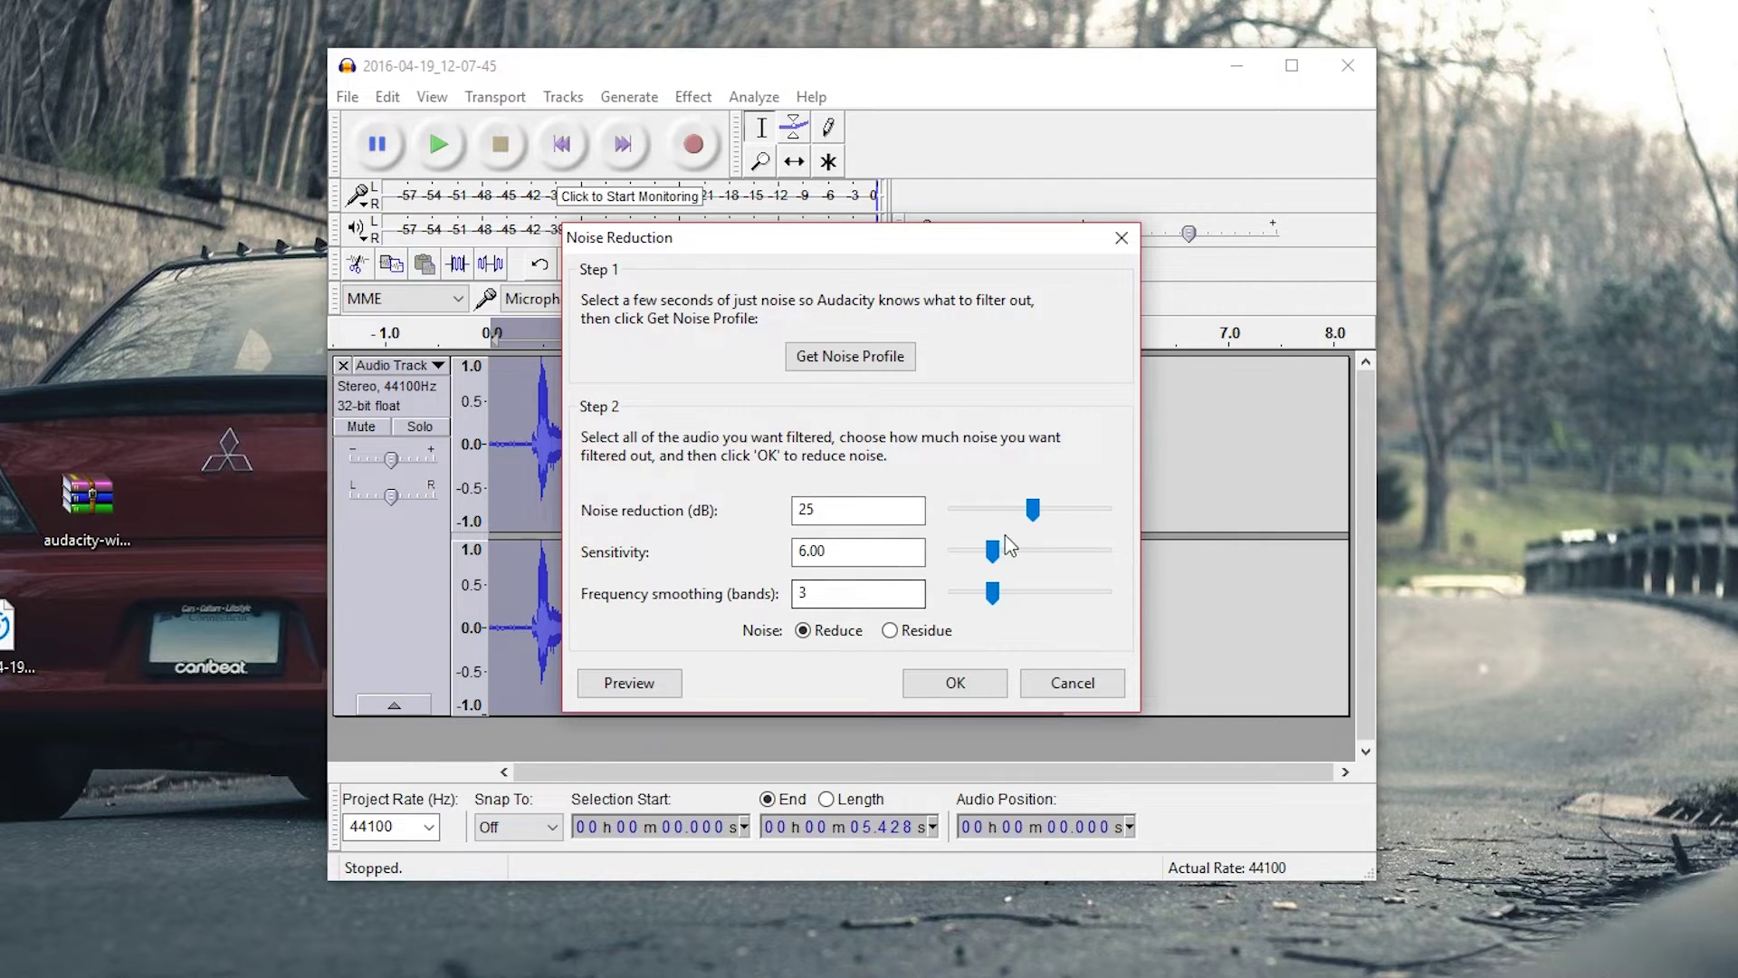
{"action": "left_click_drag", "start_coordinate": [1033, 508], "coordinate": [1037, 516]}
{"action": "double_click", "coordinate": [882, 513]}
{"action": "left_click_drag", "start_coordinate": [1032, 510], "coordinate": [1038, 523]}
{"action": "left_click_drag", "start_coordinate": [1034, 512], "coordinate": [1273, 514]}
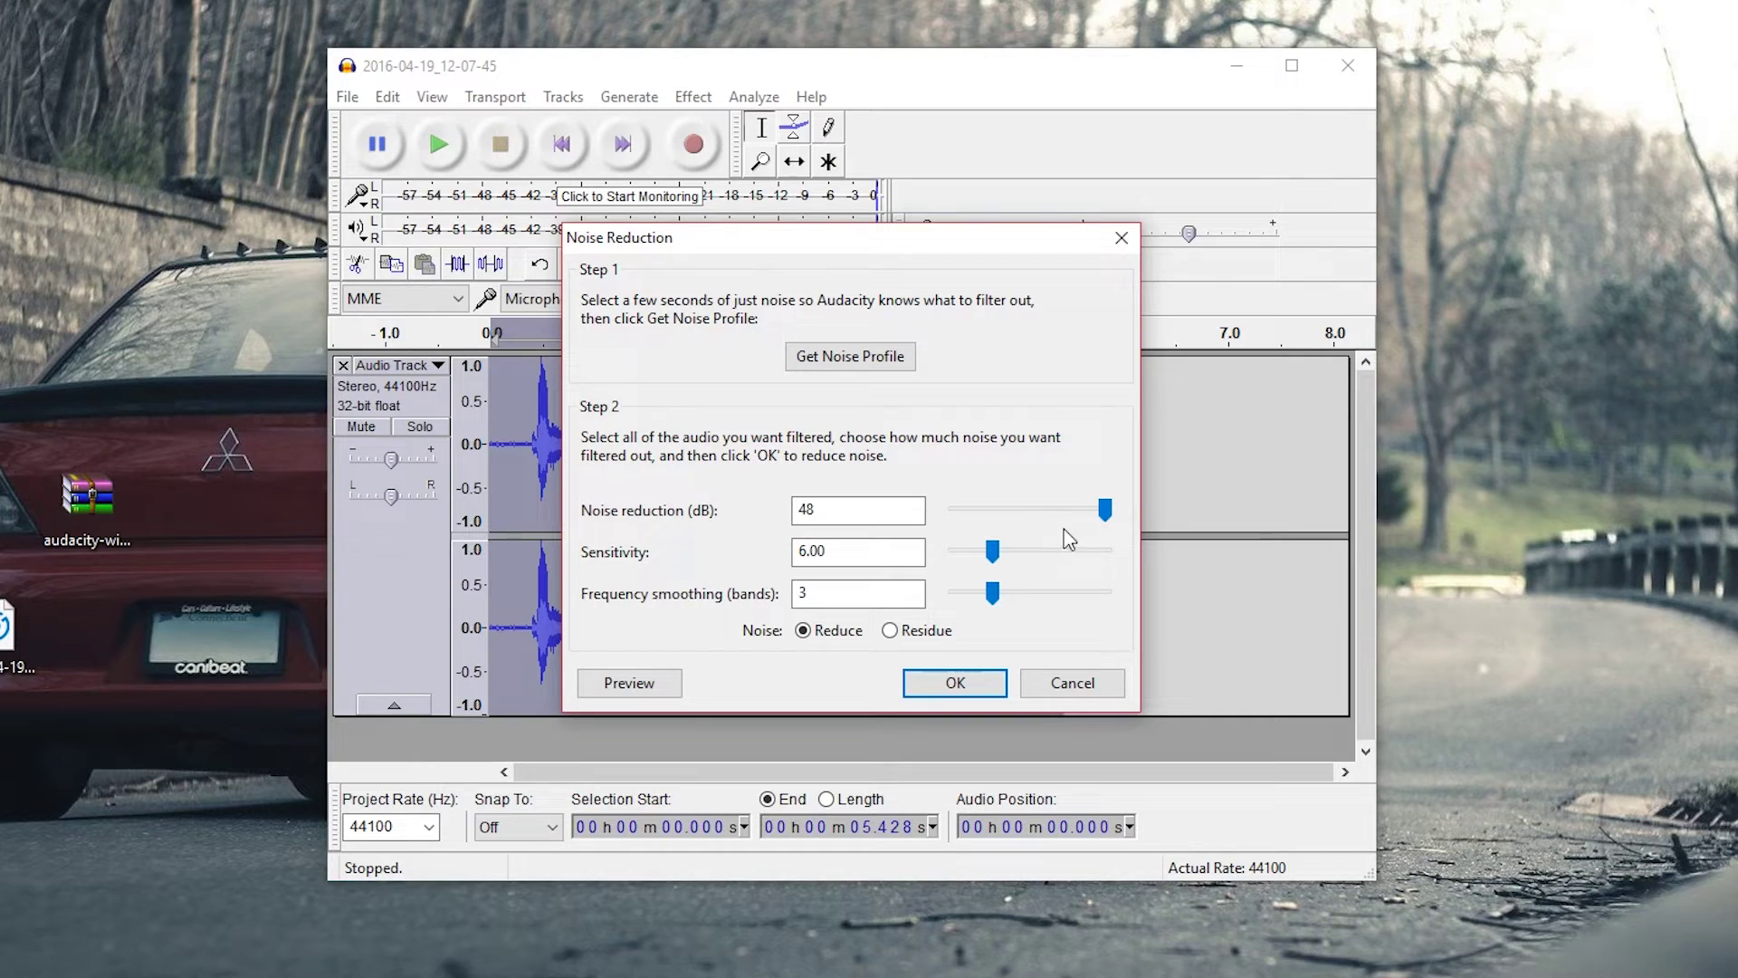
{"action": "left_click_drag", "start_coordinate": [1104, 510], "coordinate": [1020, 512]}
{"action": "left_click_drag", "start_coordinate": [1018, 510], "coordinate": [1021, 516]}
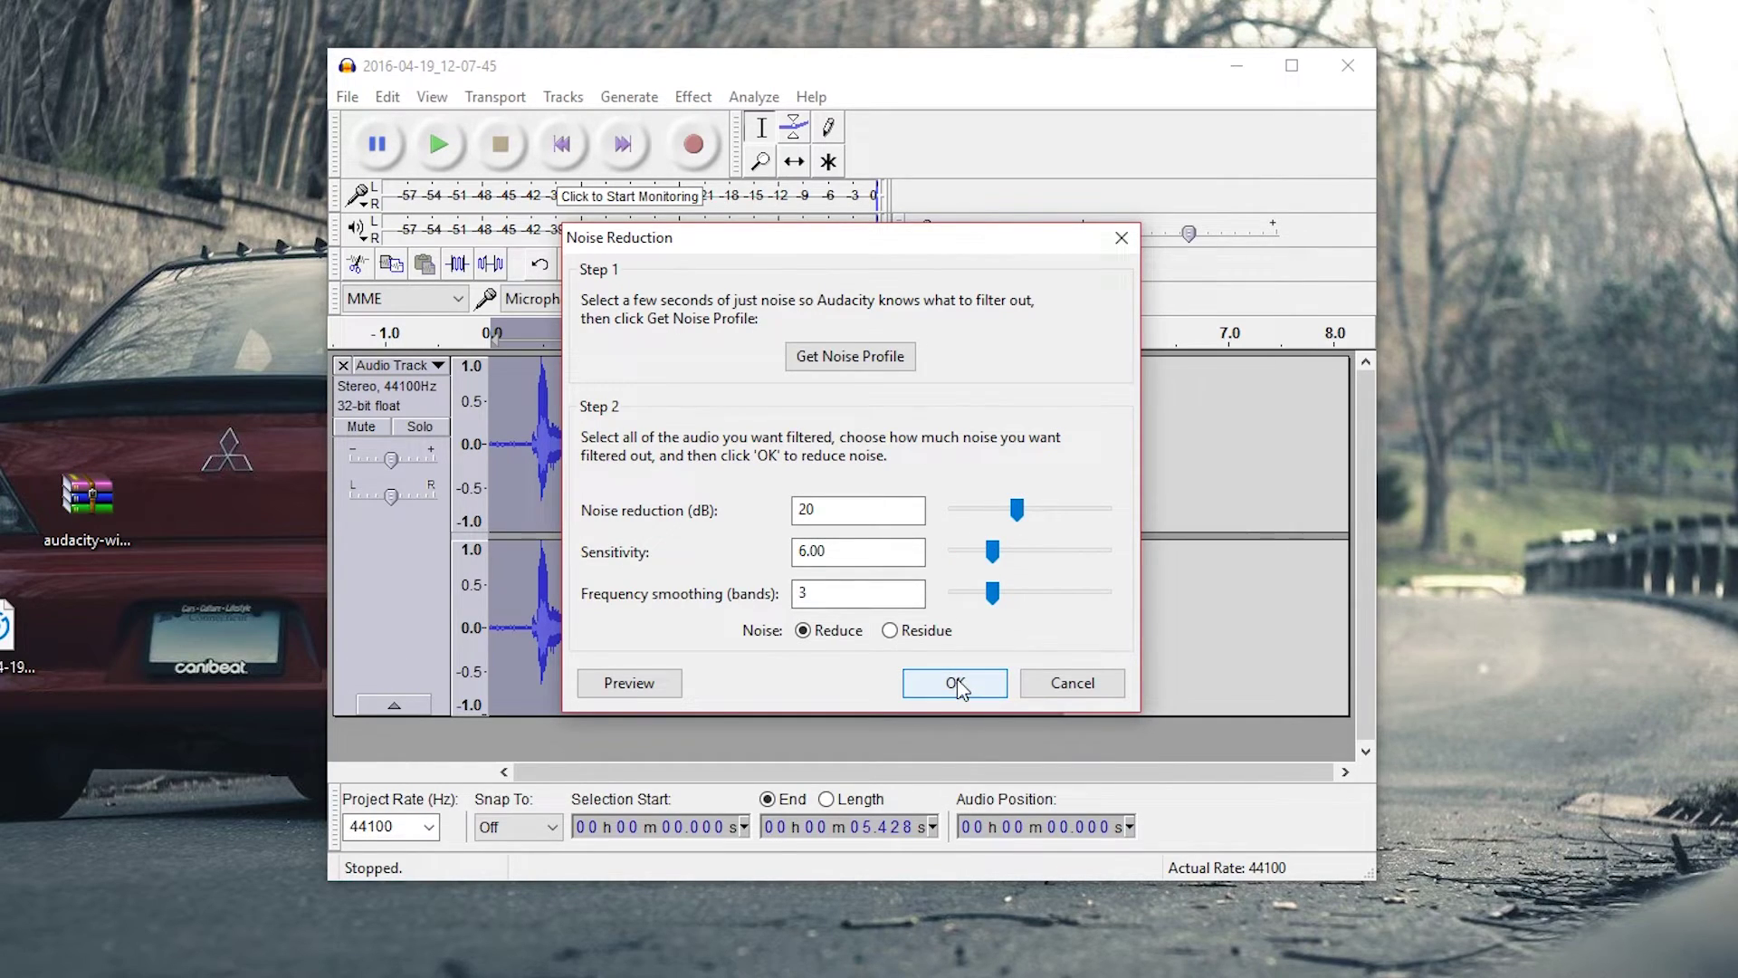
{"action": "left_click", "coordinate": [955, 682]}
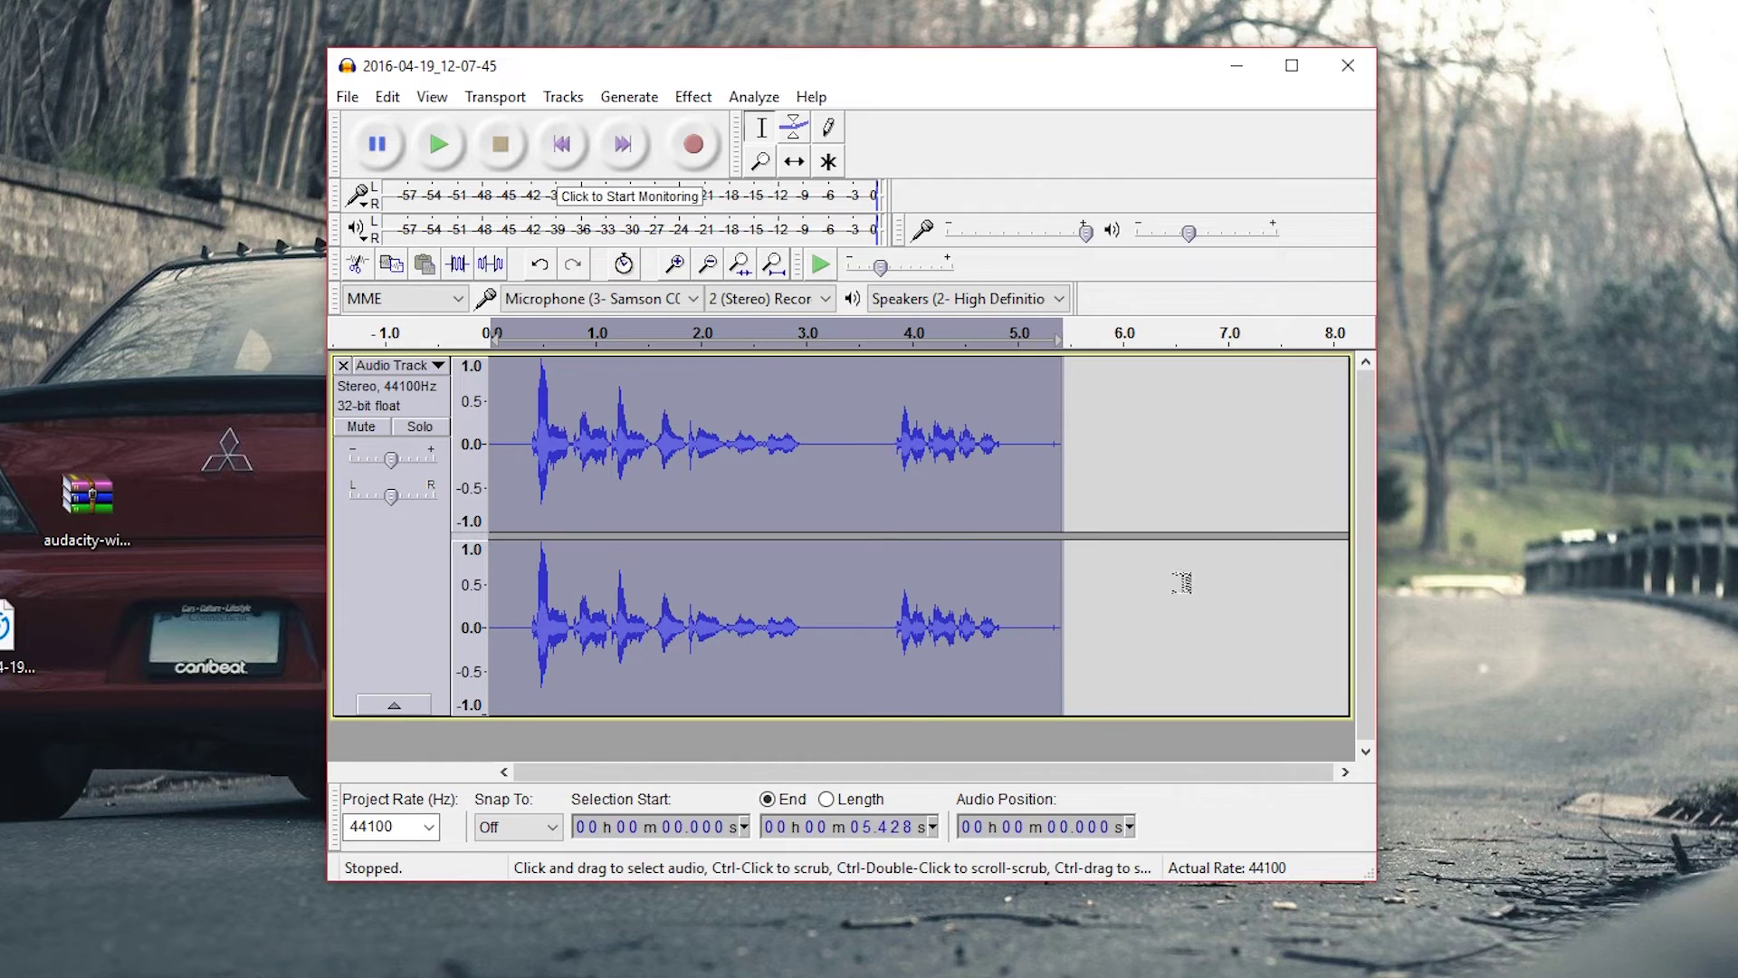
Reselect the gap between phrases to inspect it, then select all with Ctrl+A and undo.
{"action": "left_click", "coordinate": [815, 443]}
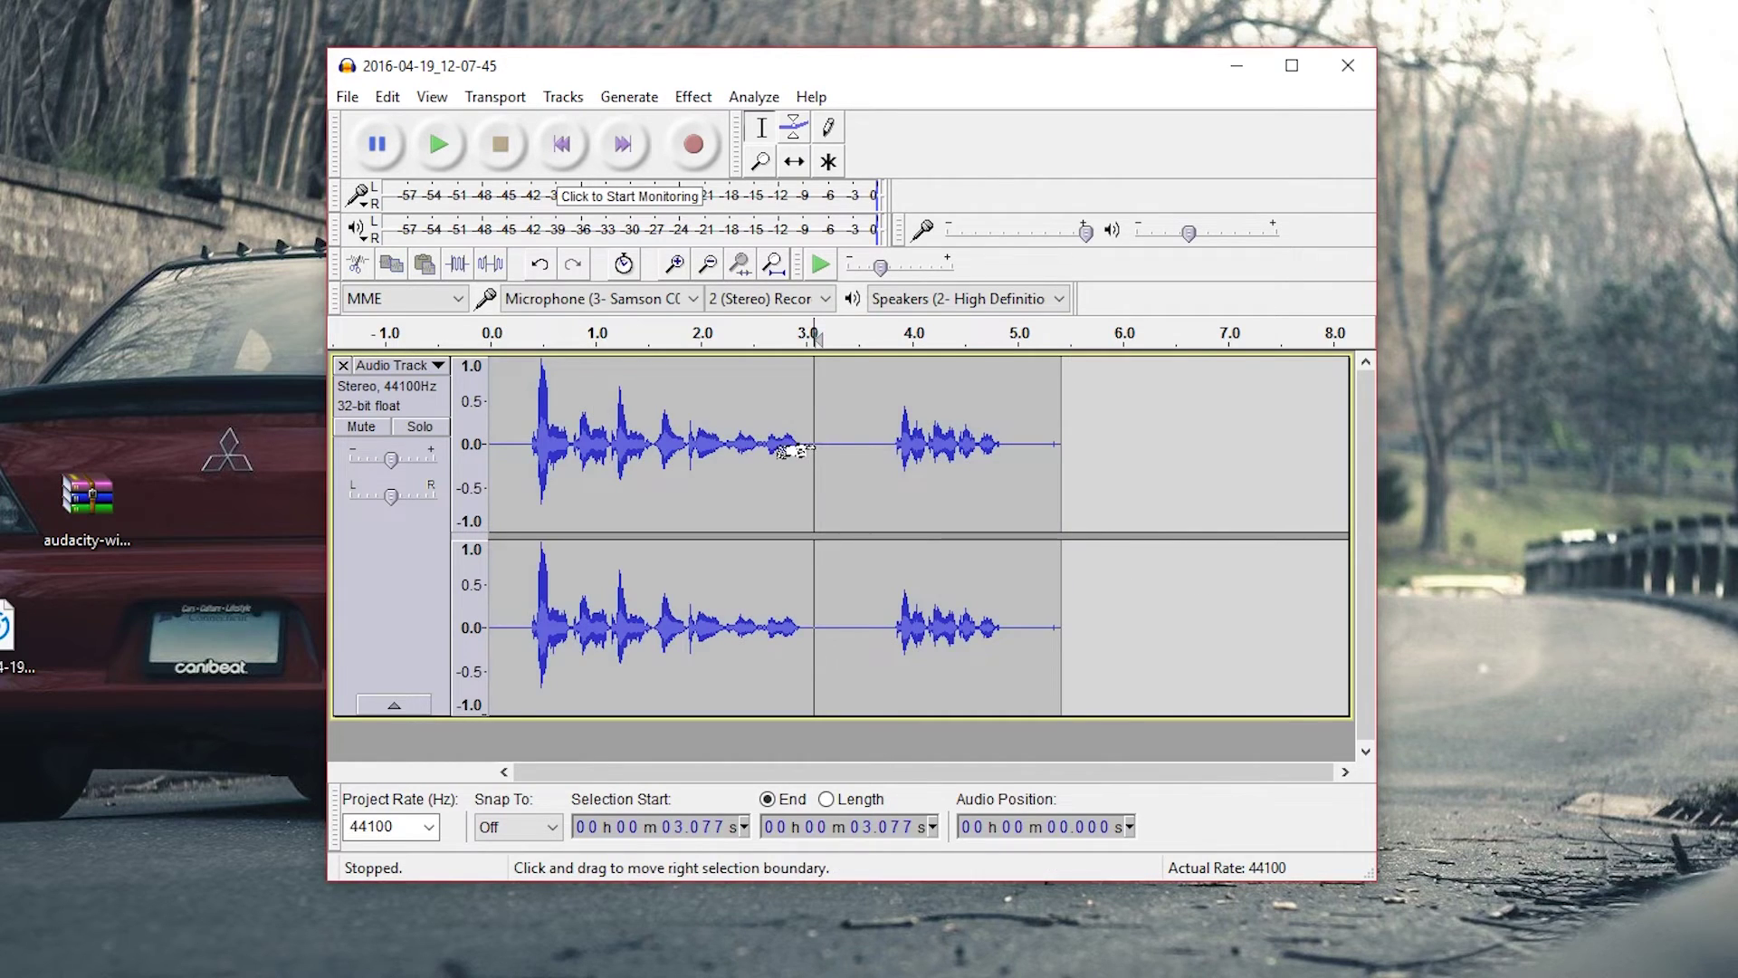
{"action": "left_click_drag", "start_coordinate": [814, 443], "coordinate": [883, 443]}
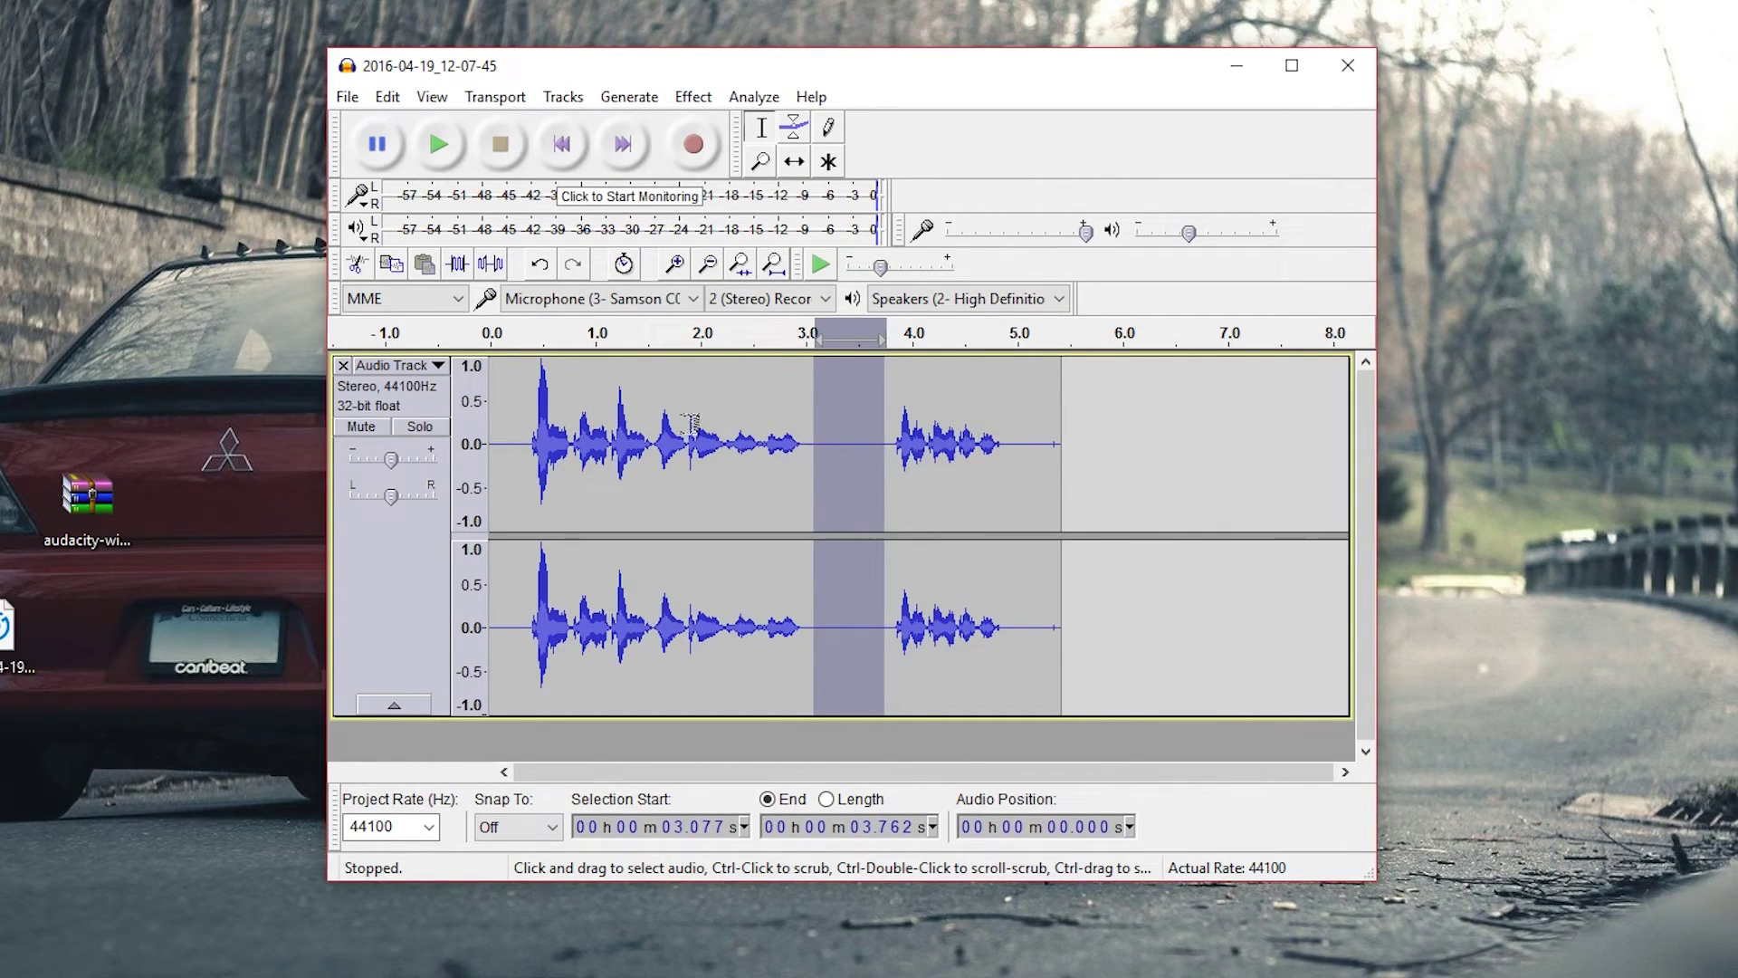
{"action": "double_click", "coordinate": [1018, 419]}
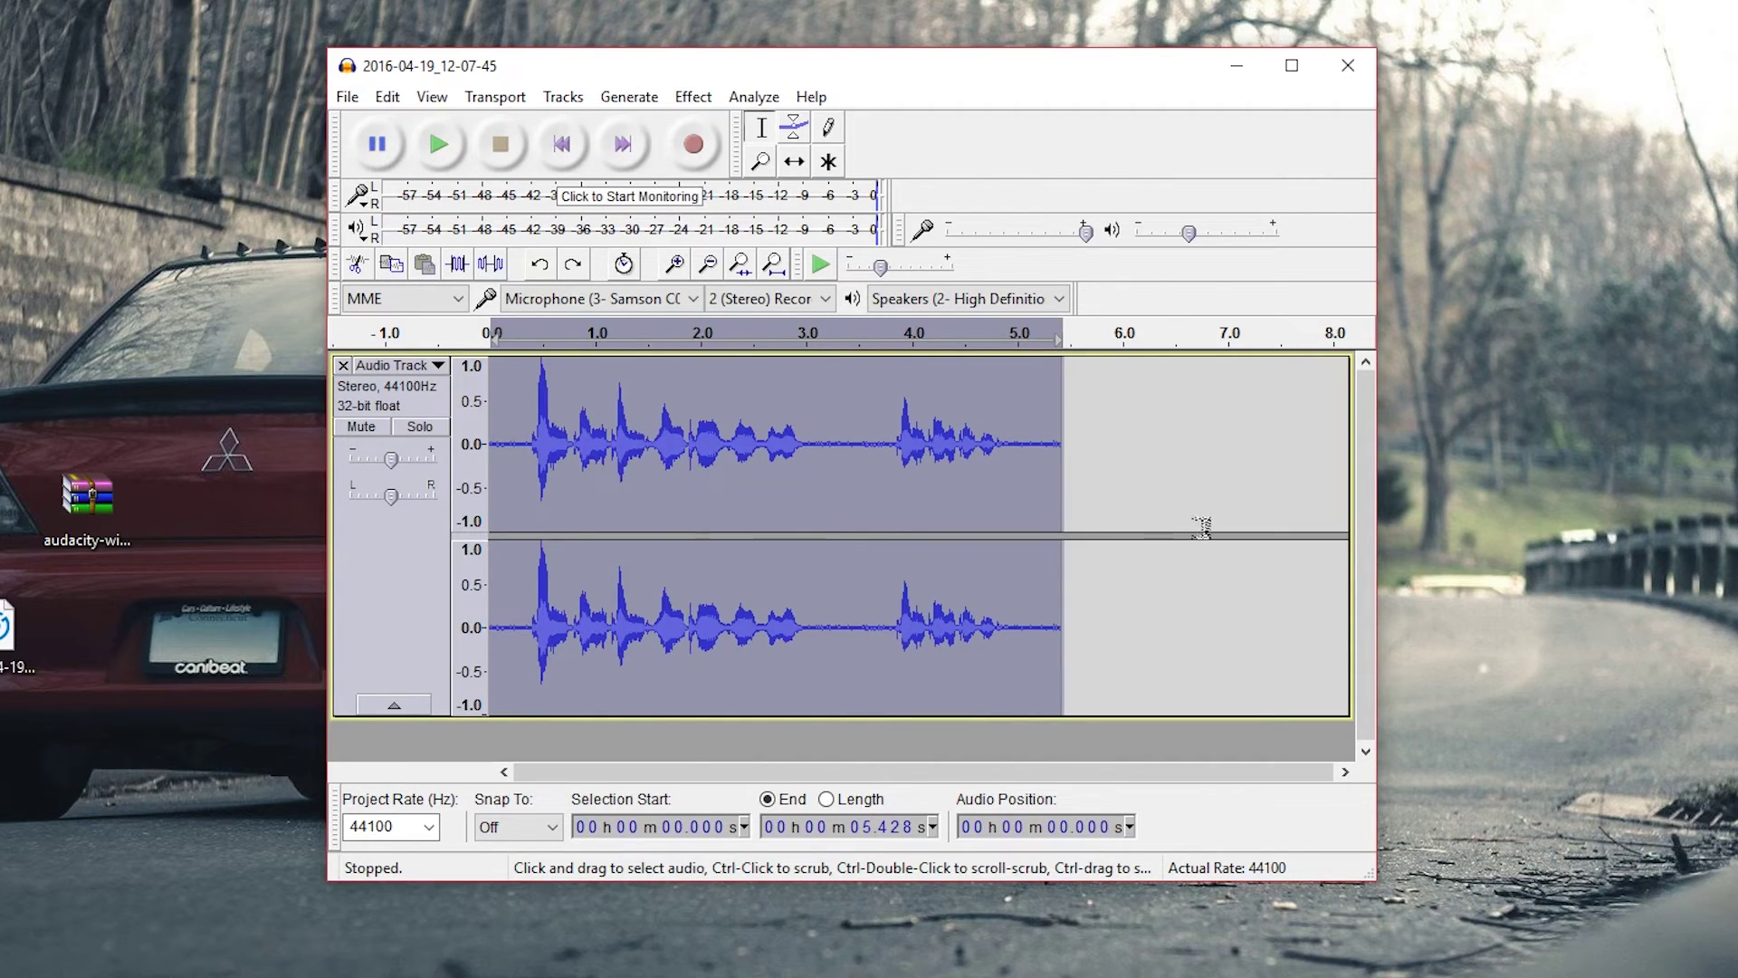
{"action": "key", "text": "ctrl+z"}
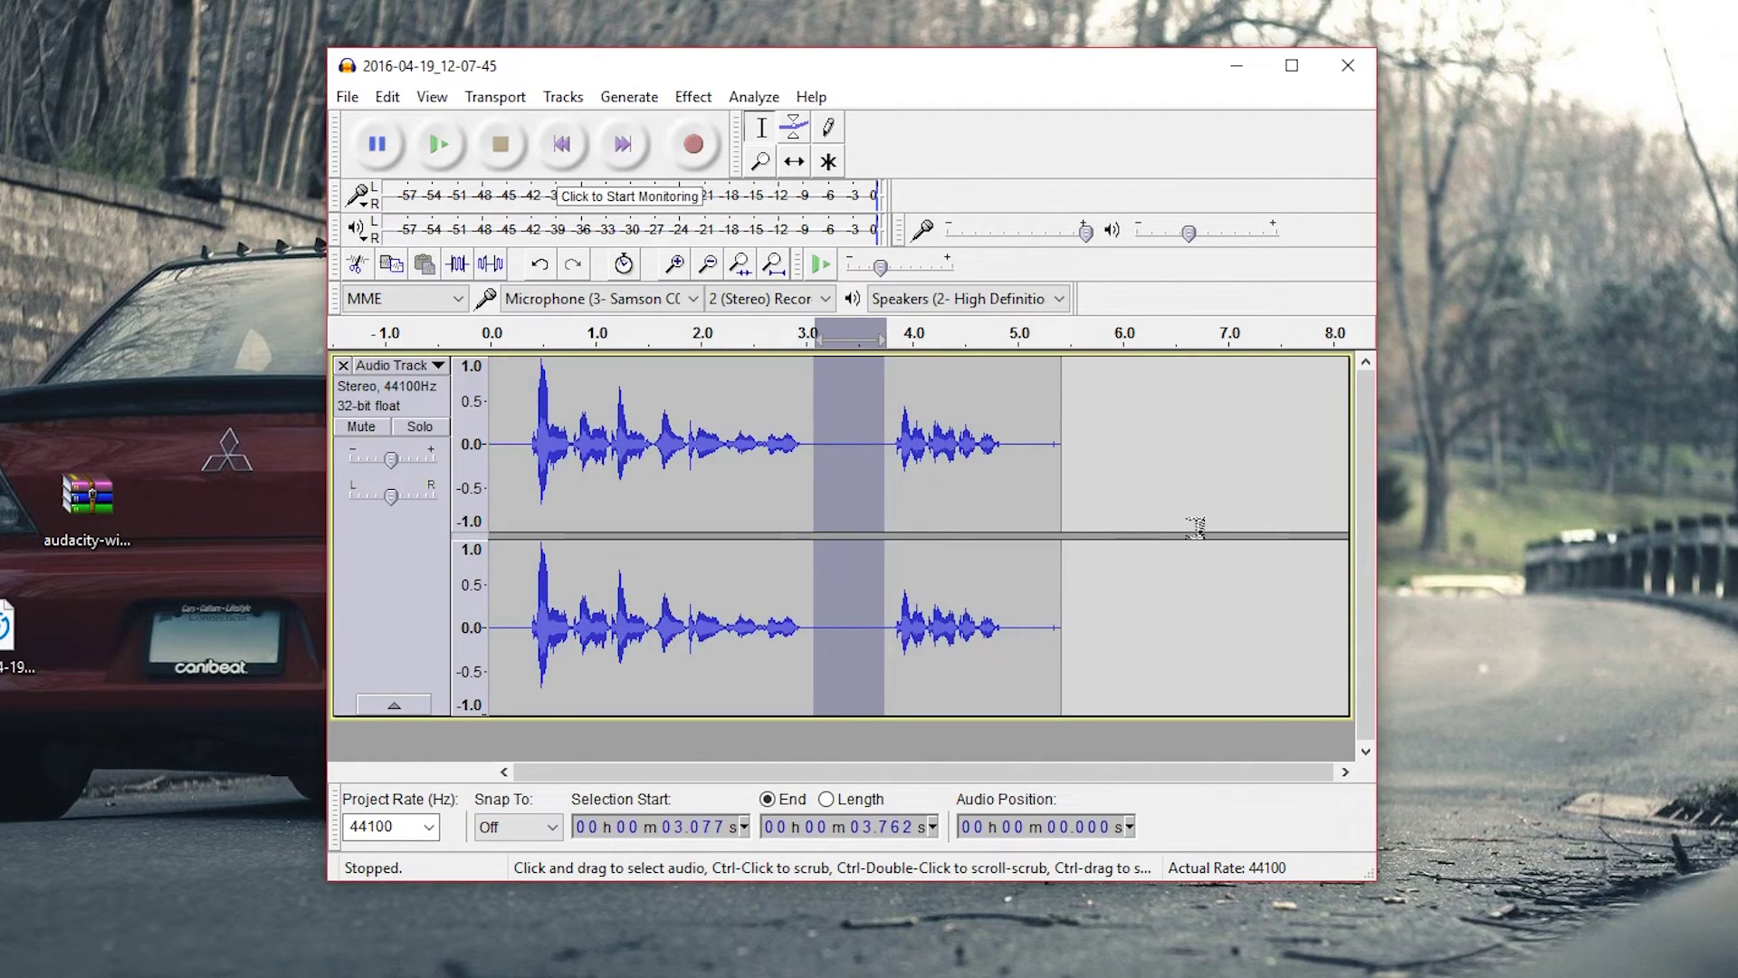
{"action": "key", "text": "ctrl+a"}
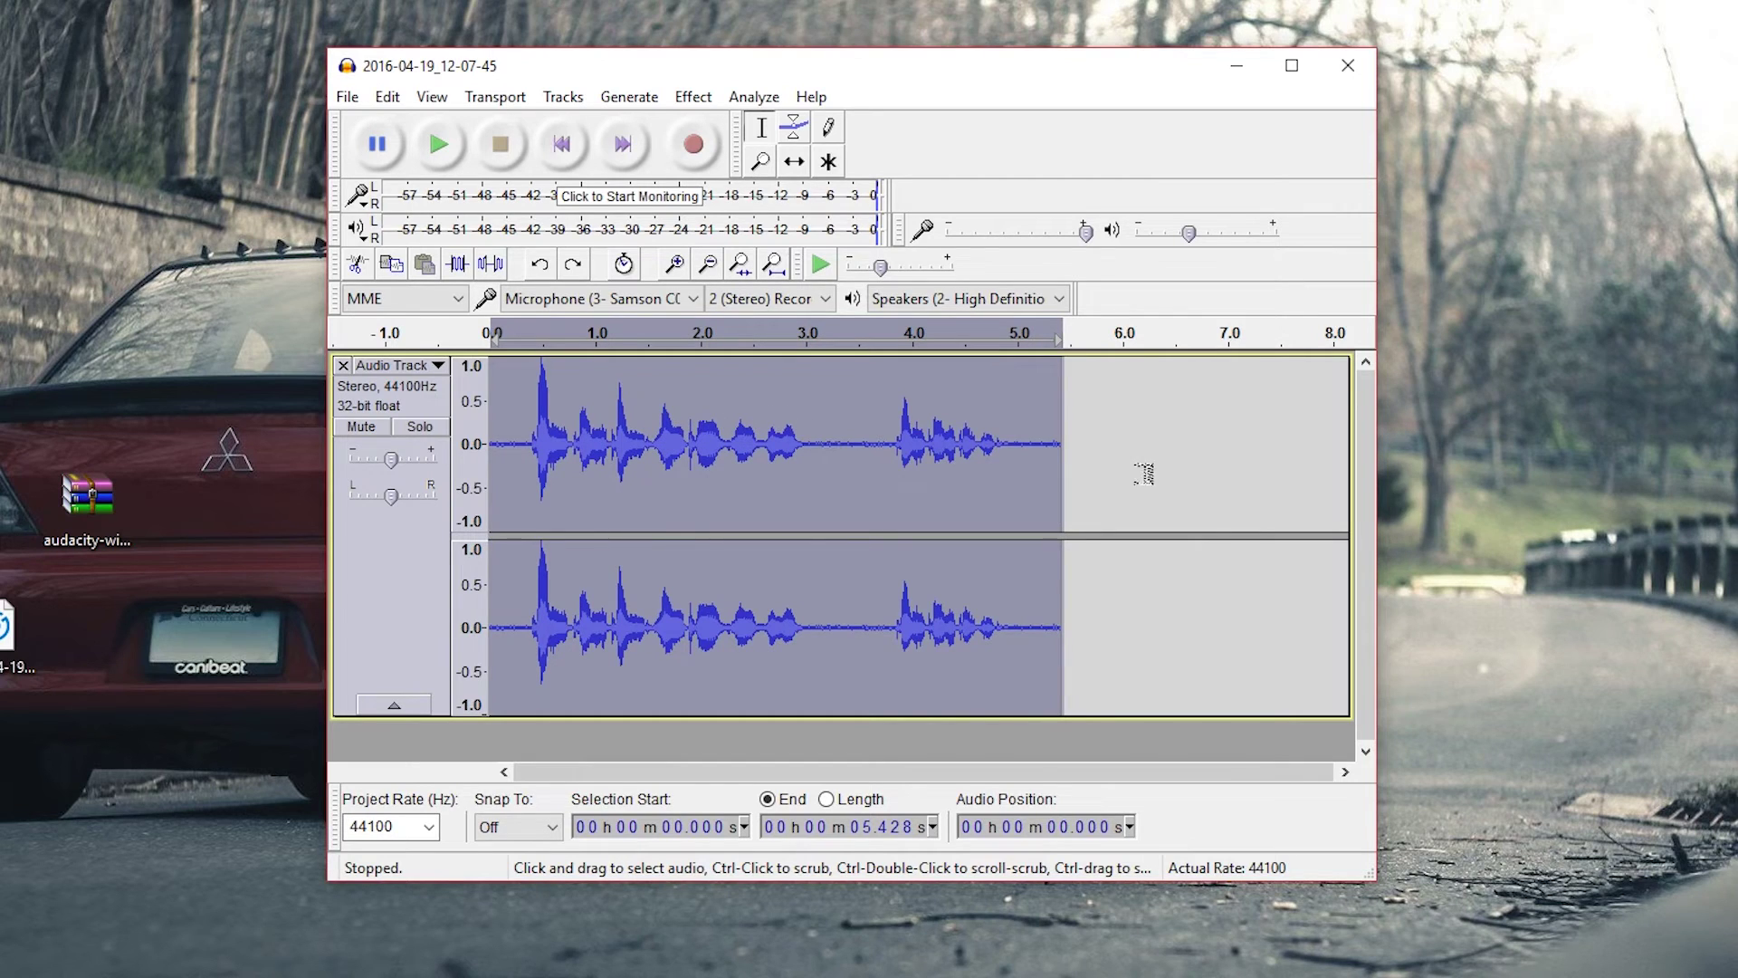
{"action": "key", "text": "ctrl+z"}
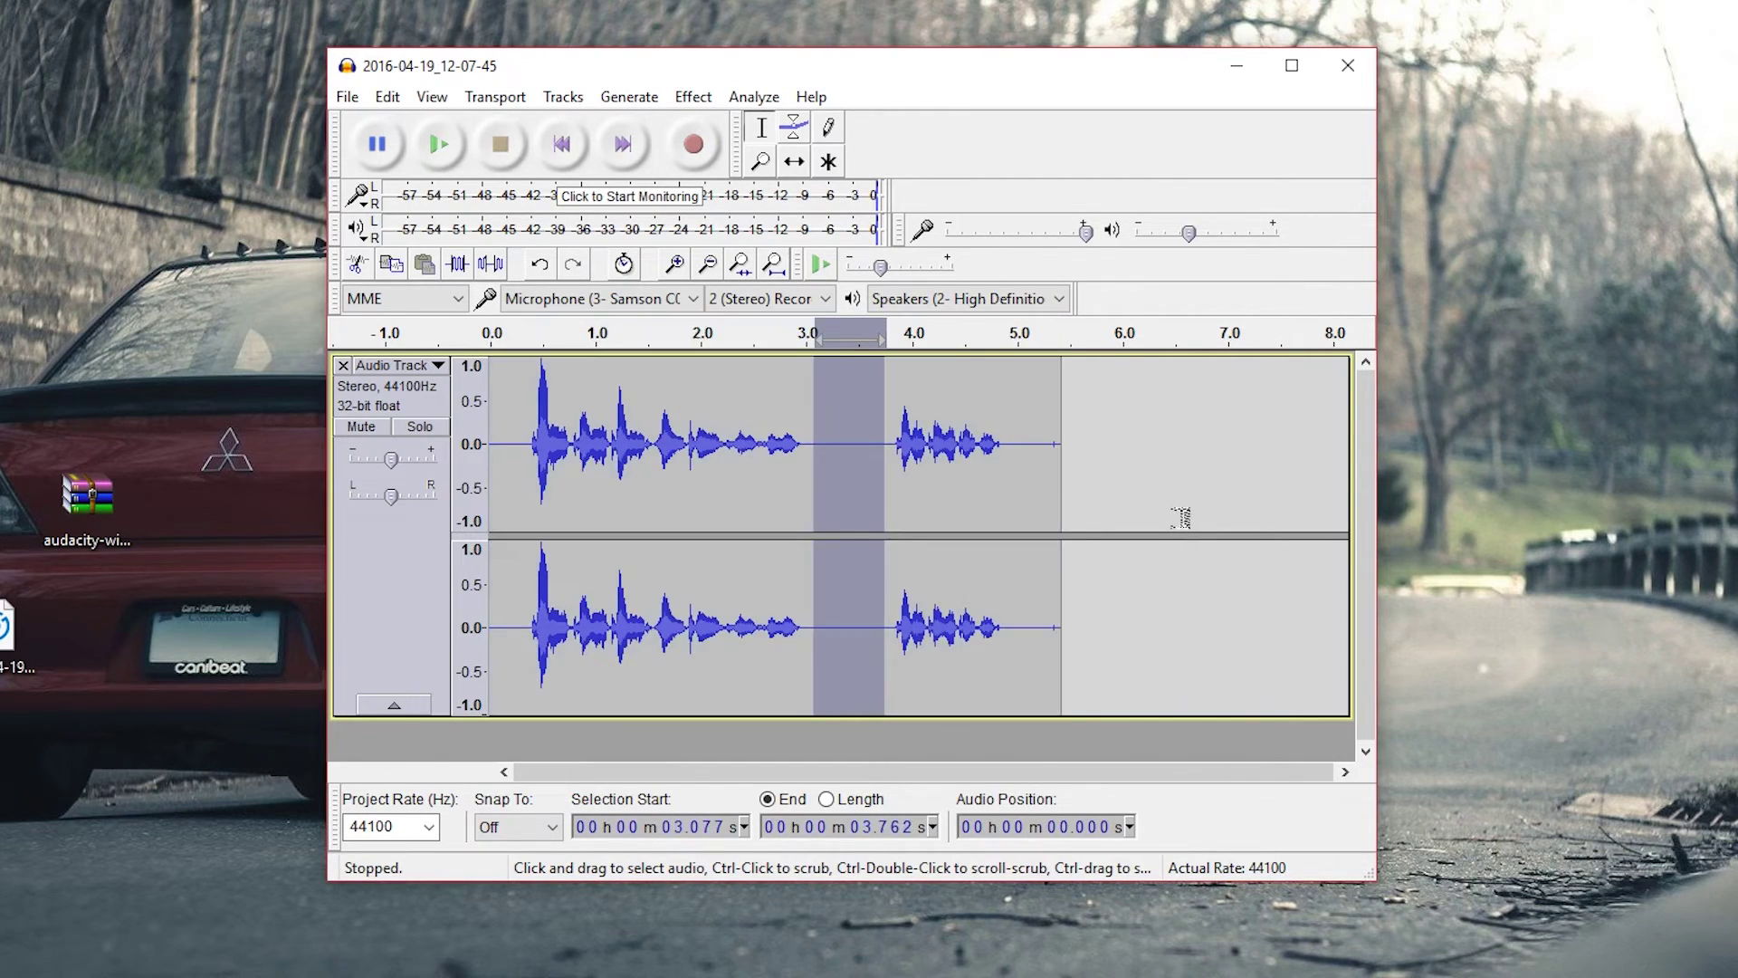
{"action": "left_click", "coordinate": [505, 421]}
{"action": "key", "text": "space"}
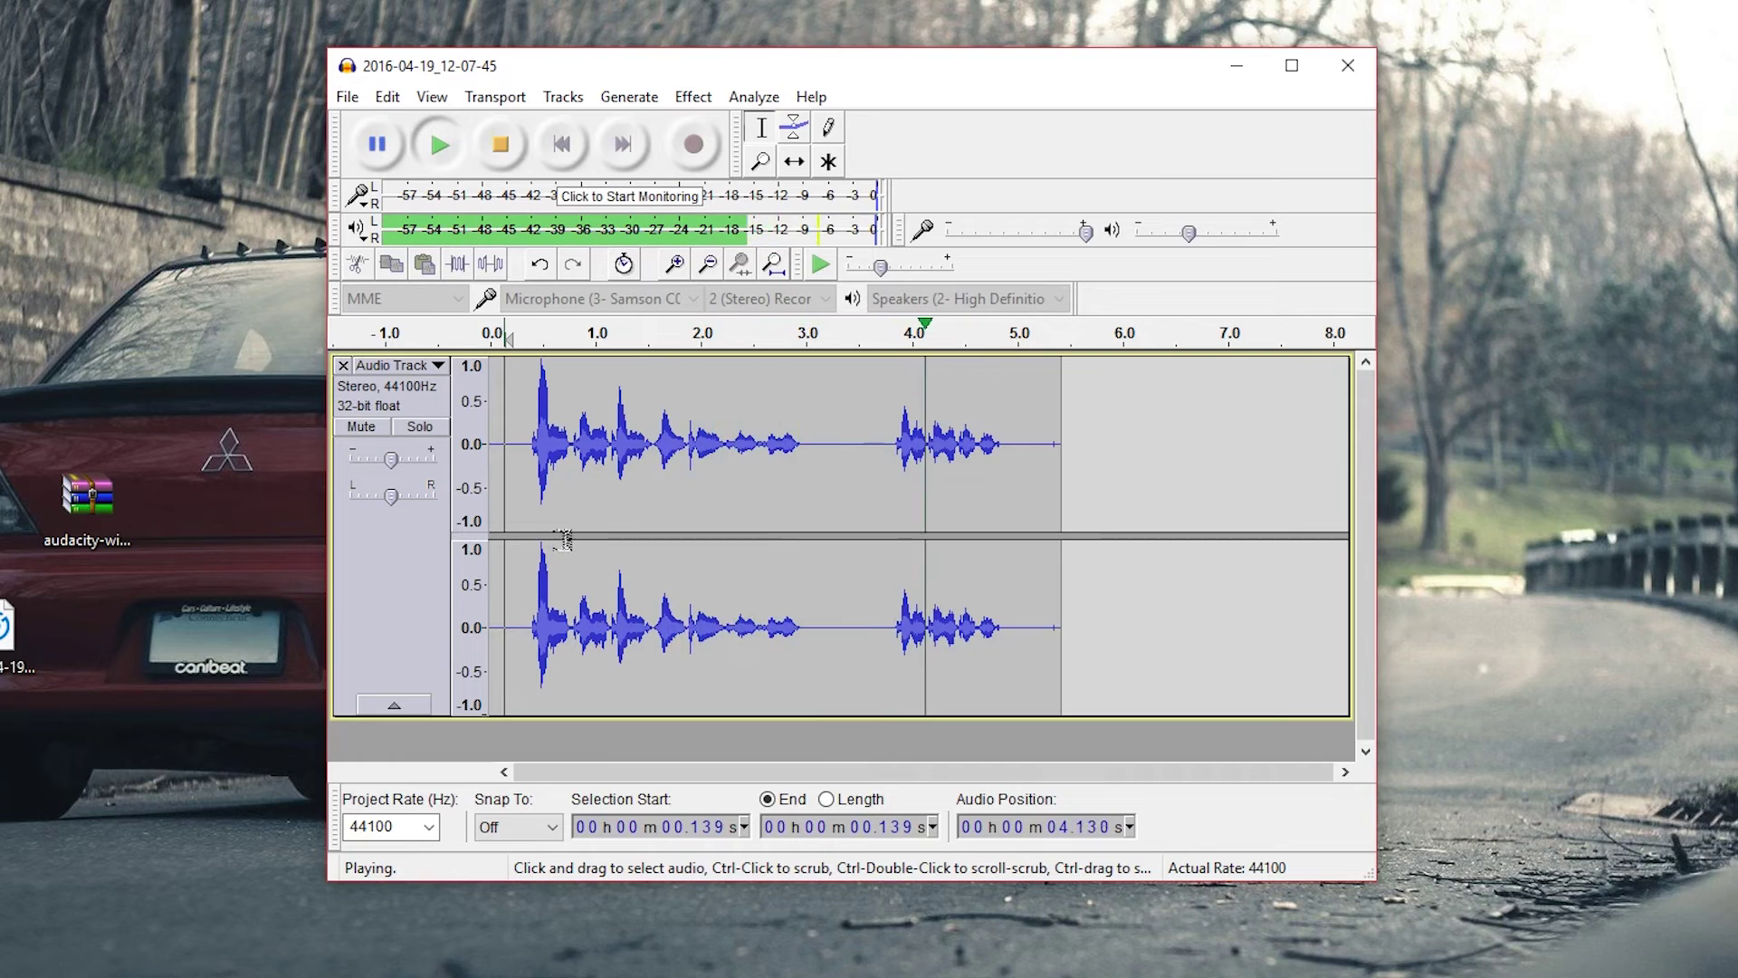
{"action": "key", "text": "space"}
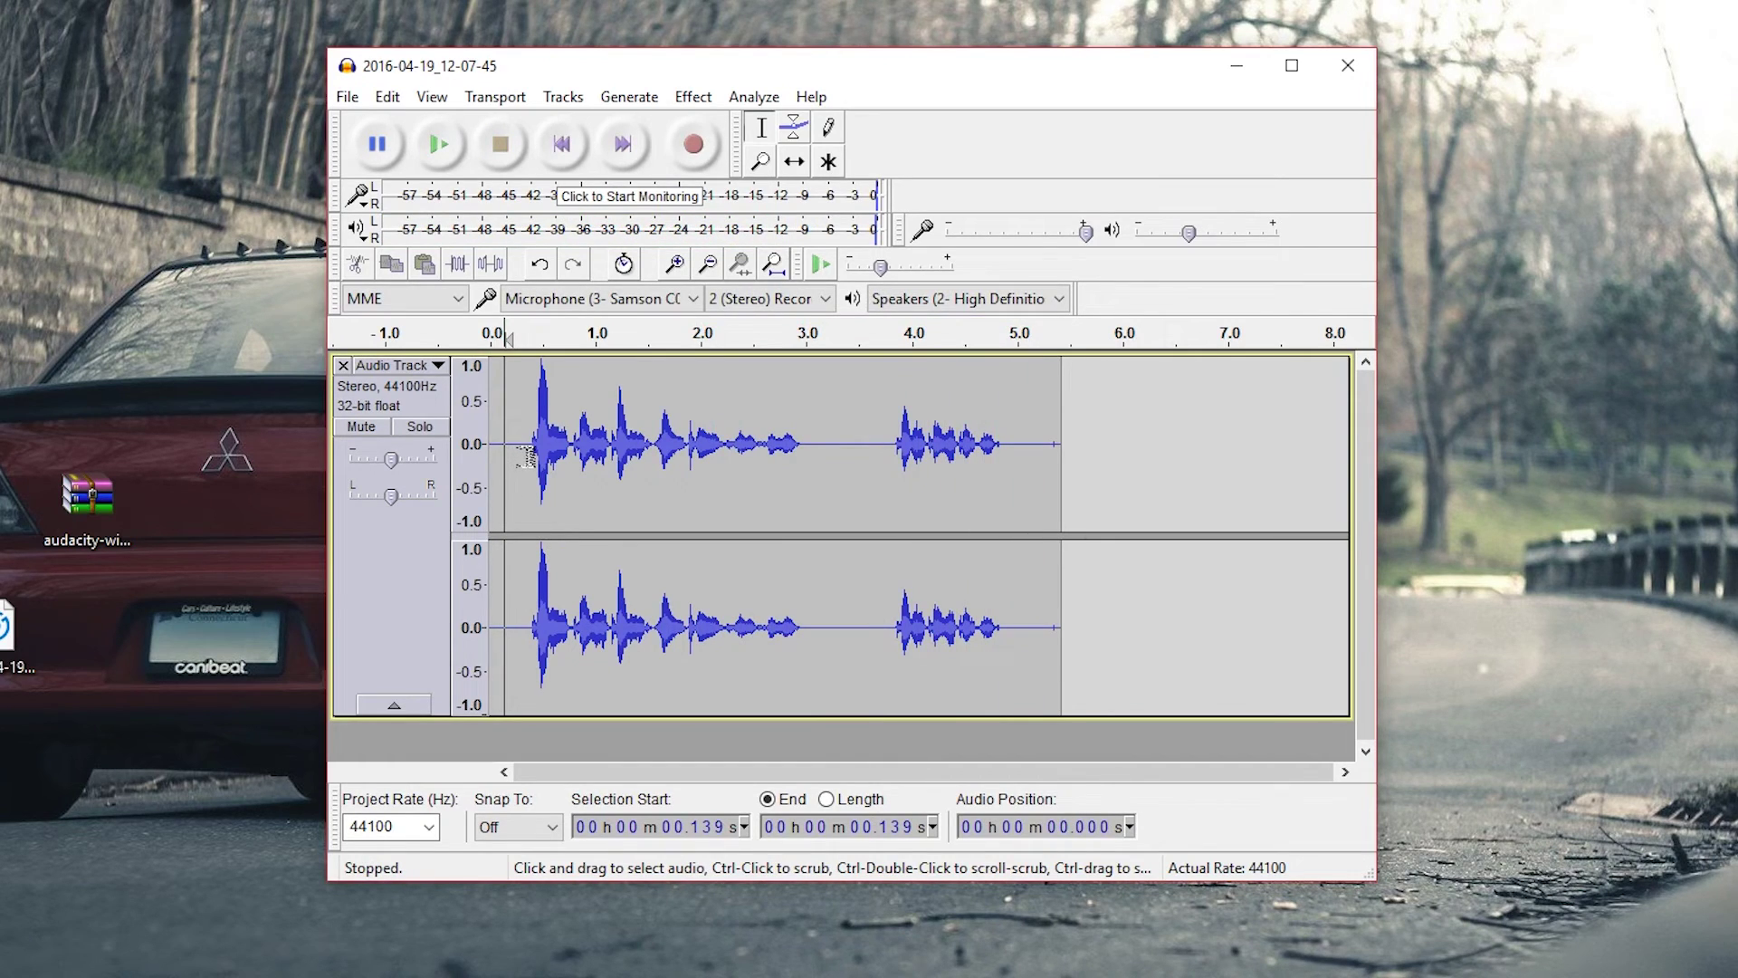
{"action": "left_click", "coordinate": [502, 452]}
{"action": "key", "text": "space"}
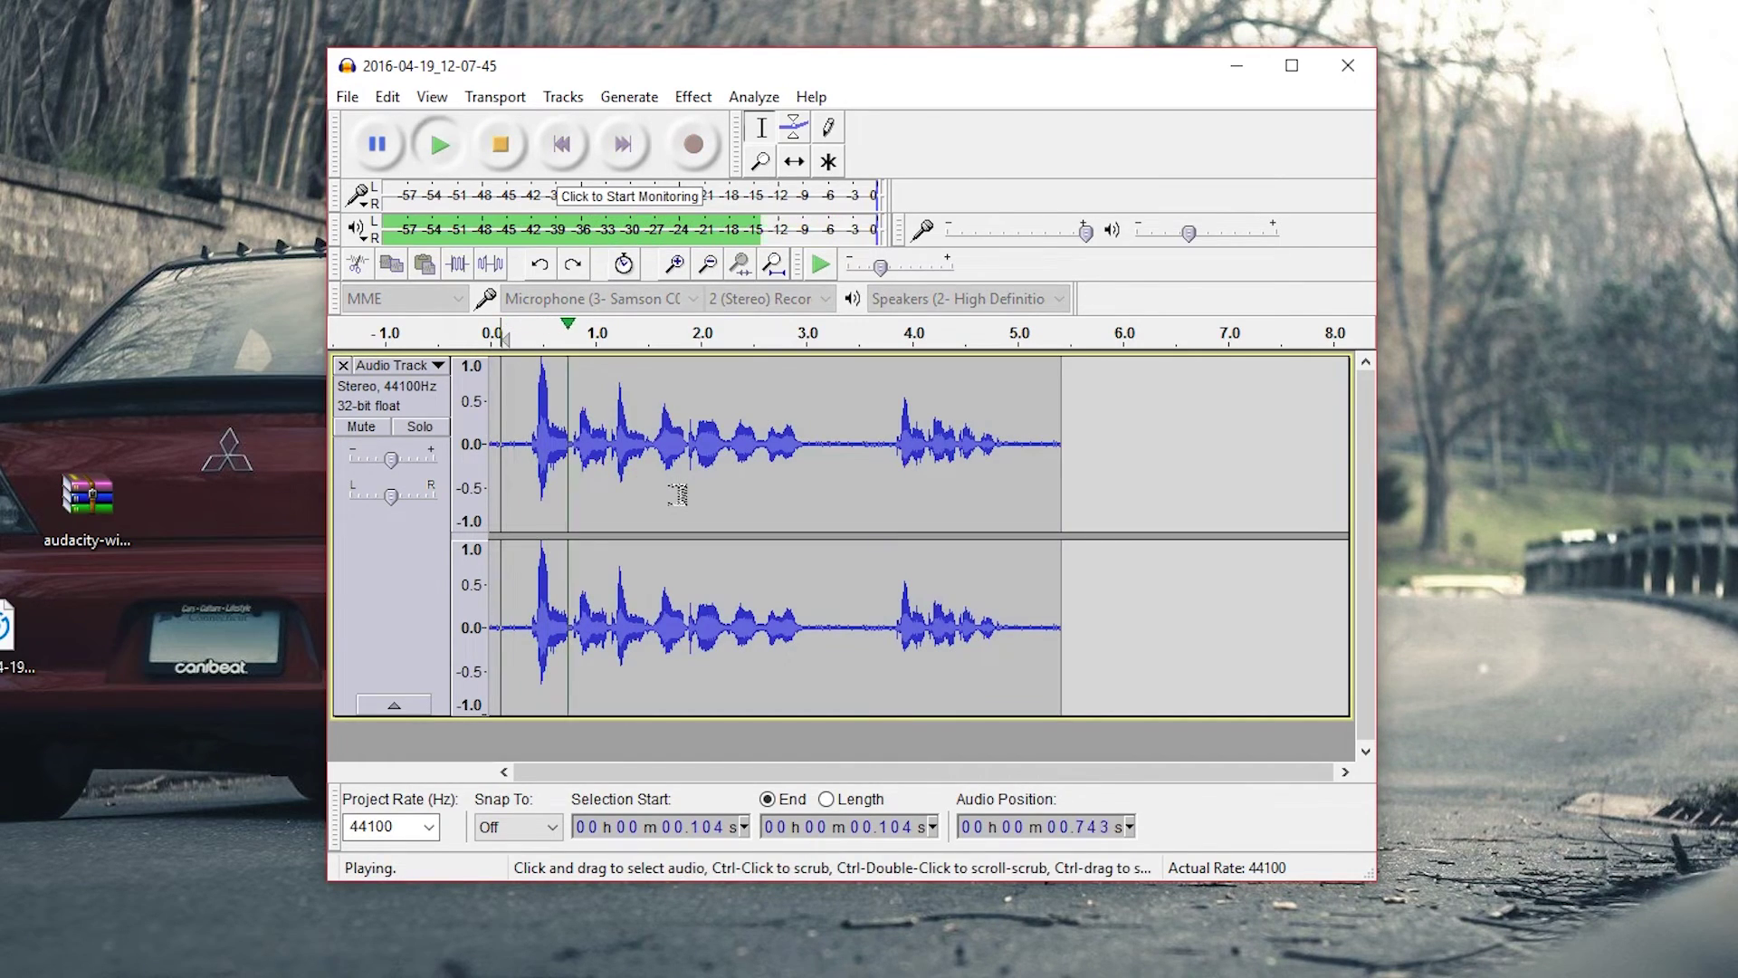